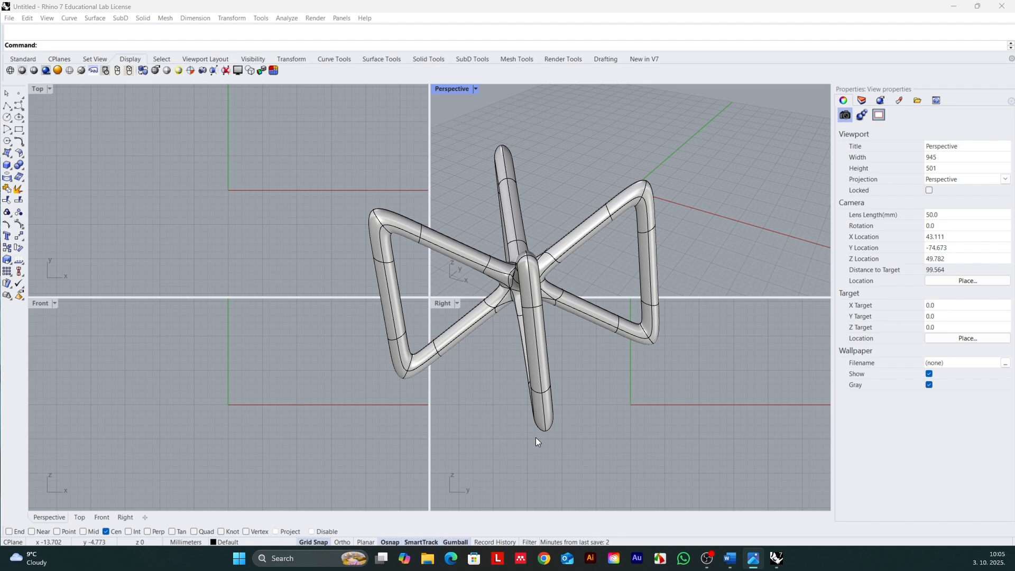
Step: Delete the existing pipe structure from the Rhino model and start Grasshopper
{"action": "left_click", "coordinate": [549, 406]}
{"action": "key", "text": "Delete"}
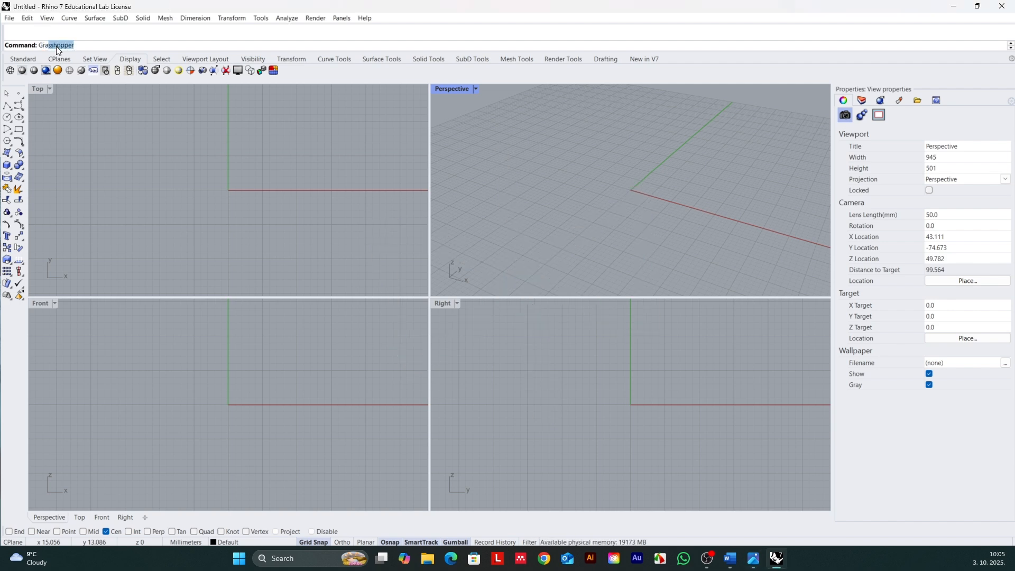
{"action": "key", "text": "Return"}
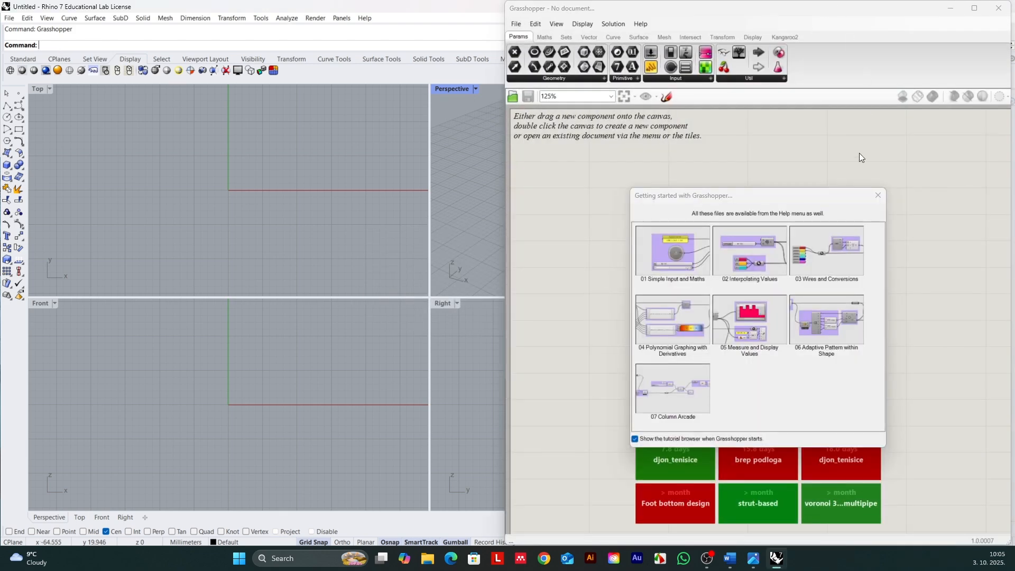
Step: Dismiss the Grasshopper getting-started window and create a new document
{"action": "left_click", "coordinate": [878, 197]}
{"action": "left_click", "coordinate": [516, 24]}
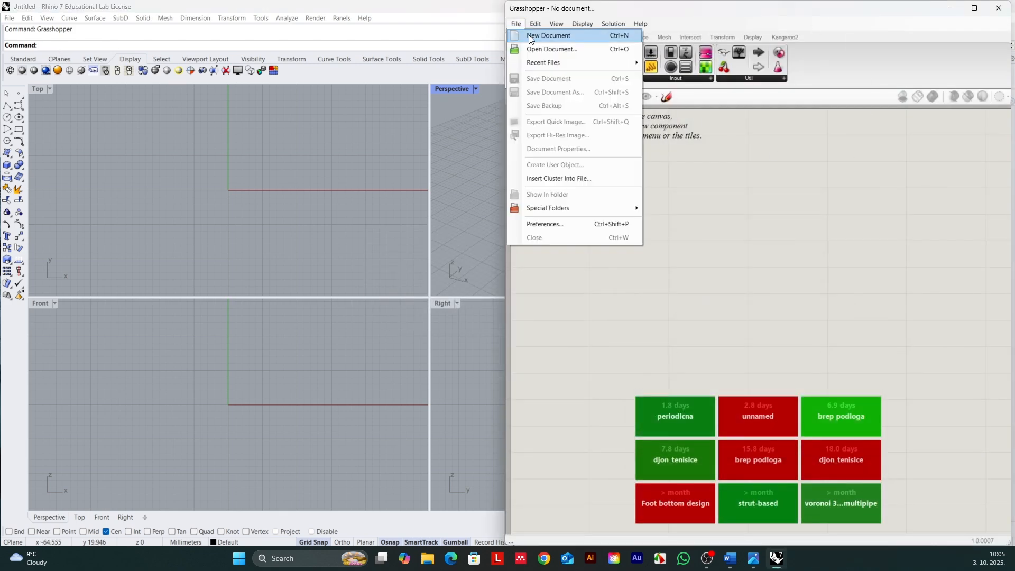
{"action": "left_click", "coordinate": [528, 36]}
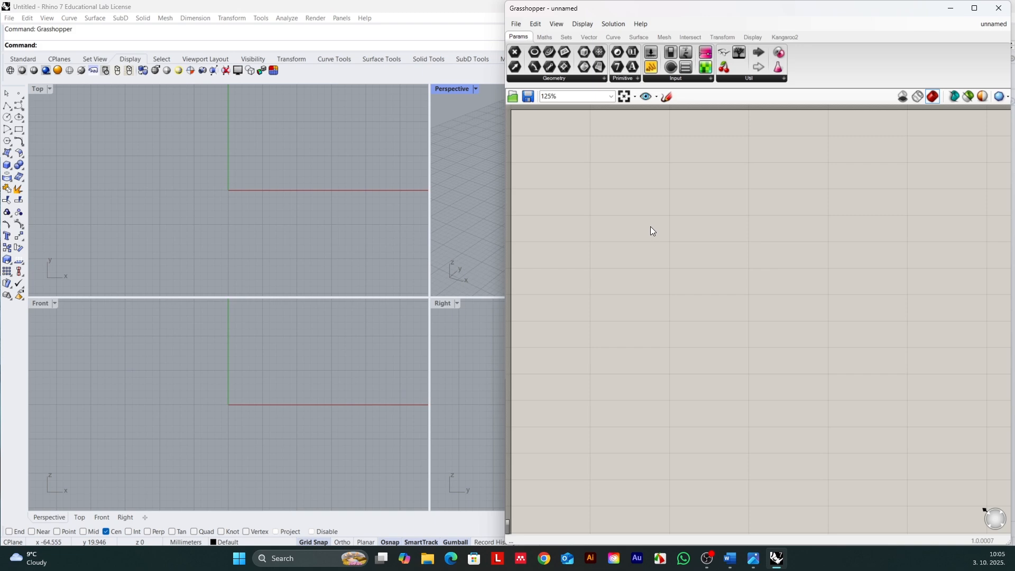
Step: Place a Relay component on the empty canvas
{"action": "scroll", "coordinate": [651, 307], "scroll_direction": "down", "scroll_amount": 3}
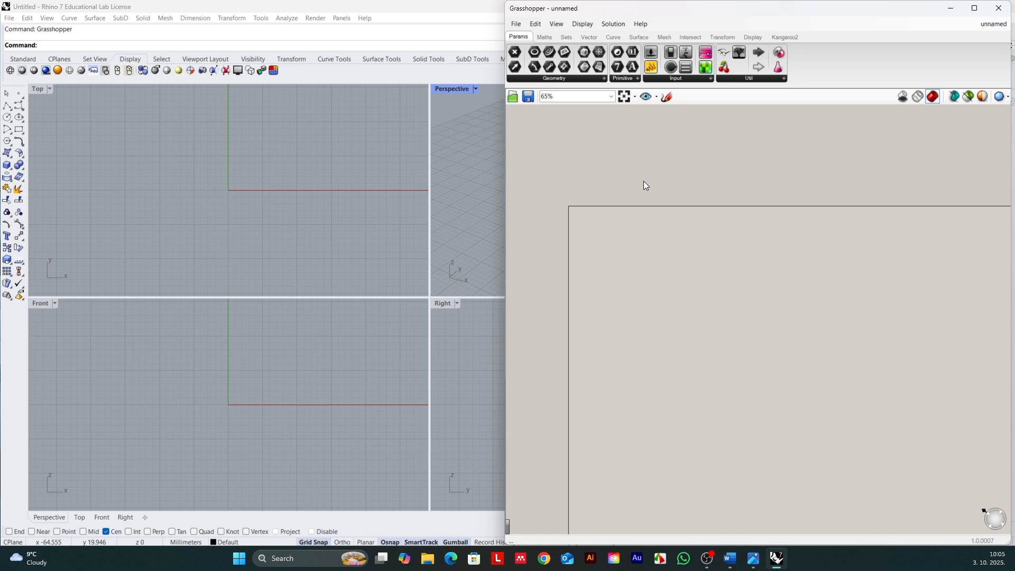
{"action": "scroll", "coordinate": [645, 182], "scroll_direction": "up", "scroll_amount": 1}
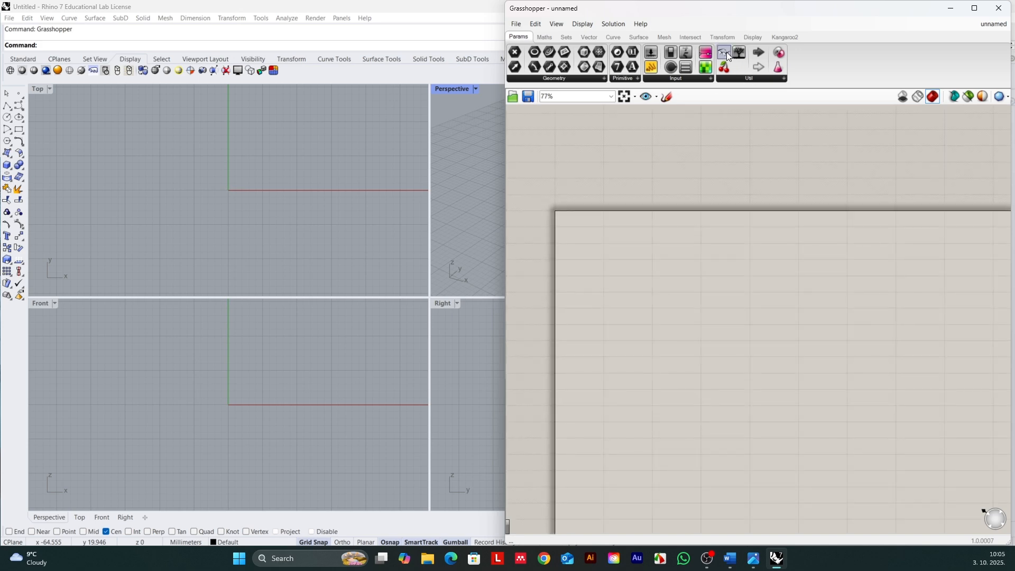
{"action": "left_click_drag", "start_coordinate": [728, 54], "coordinate": [725, 144]}
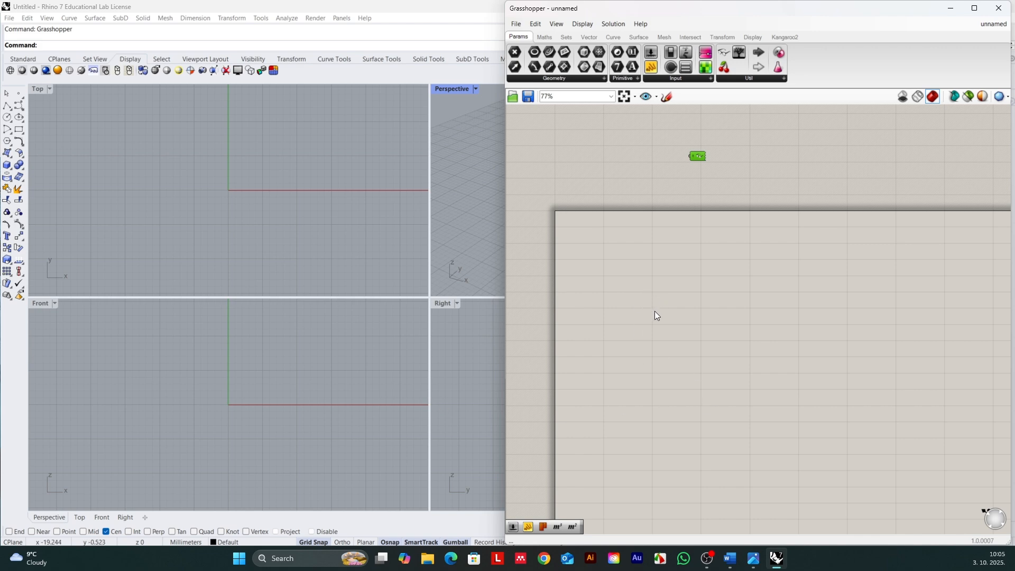
Step: Add a number slider with the range 1 to 10, set it to 5, and position it on the canvas
{"action": "double_click", "coordinate": [626, 275]}
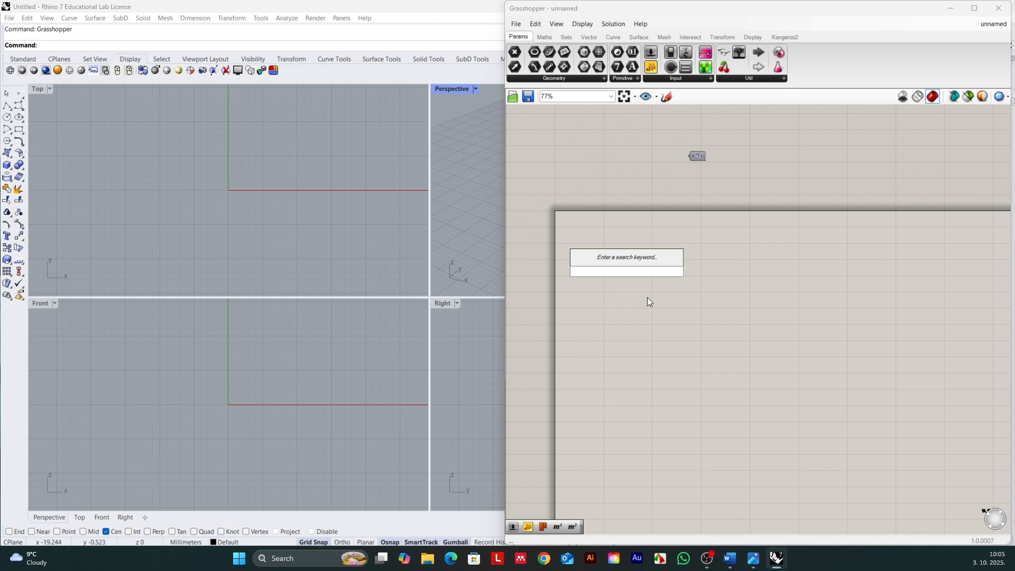
{"action": "type", "text": "1...10"}
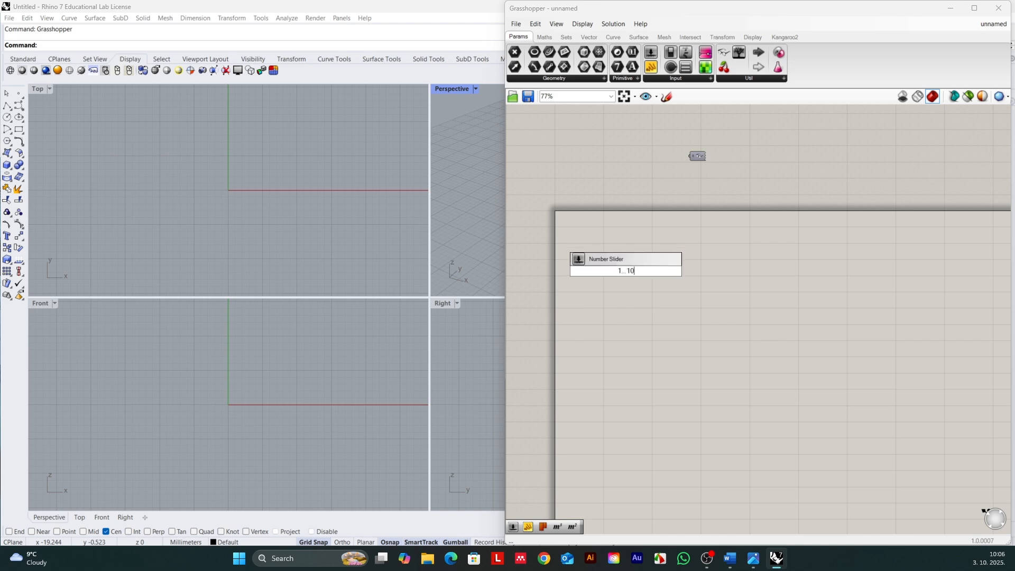
{"action": "key", "text": "Return"}
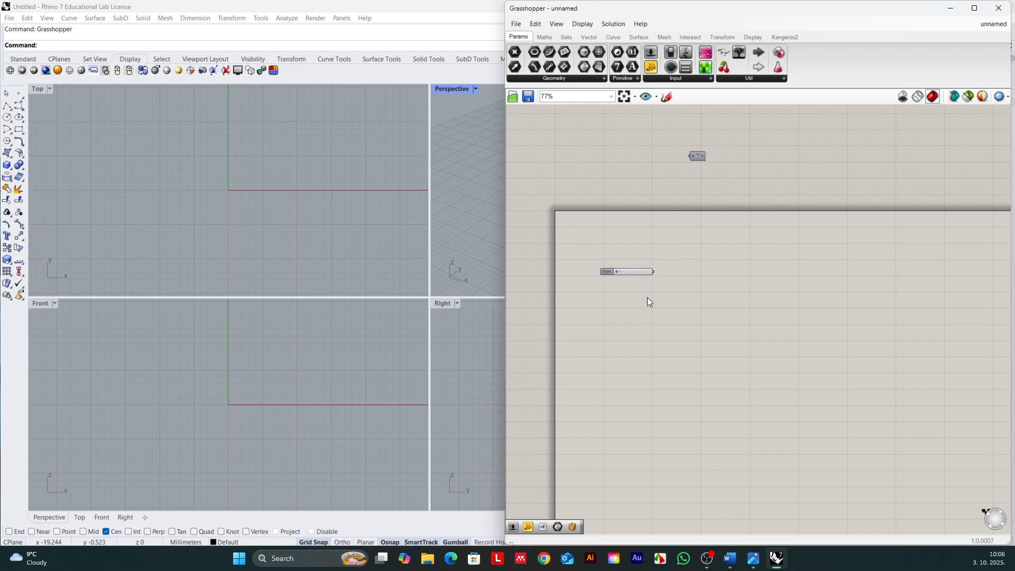
{"action": "scroll", "coordinate": [614, 282], "scroll_direction": "up", "scroll_amount": 4}
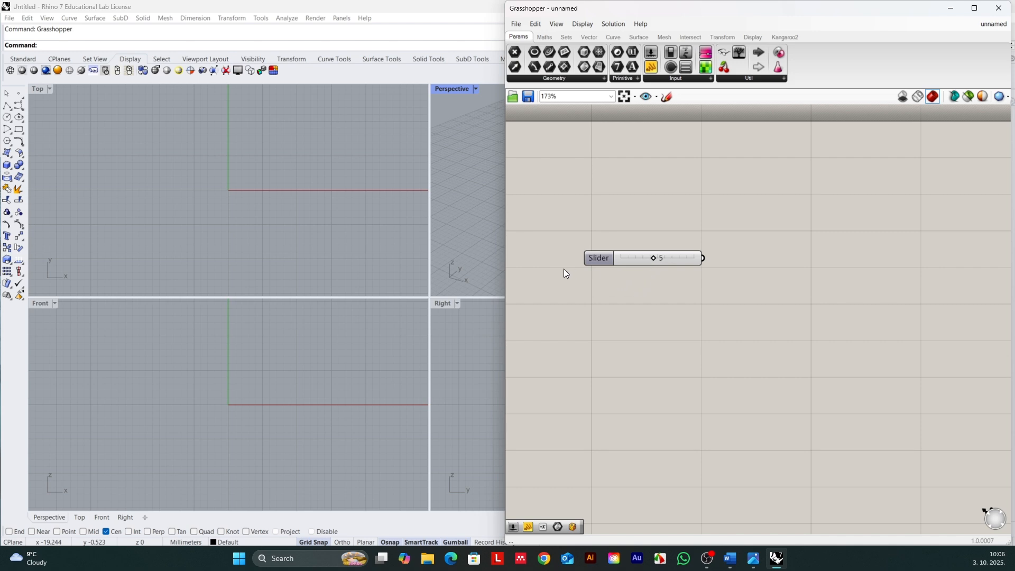
{"action": "scroll", "coordinate": [564, 269], "scroll_direction": "down", "scroll_amount": 2}
{"action": "left_click_drag", "start_coordinate": [582, 261], "coordinate": [562, 291]}
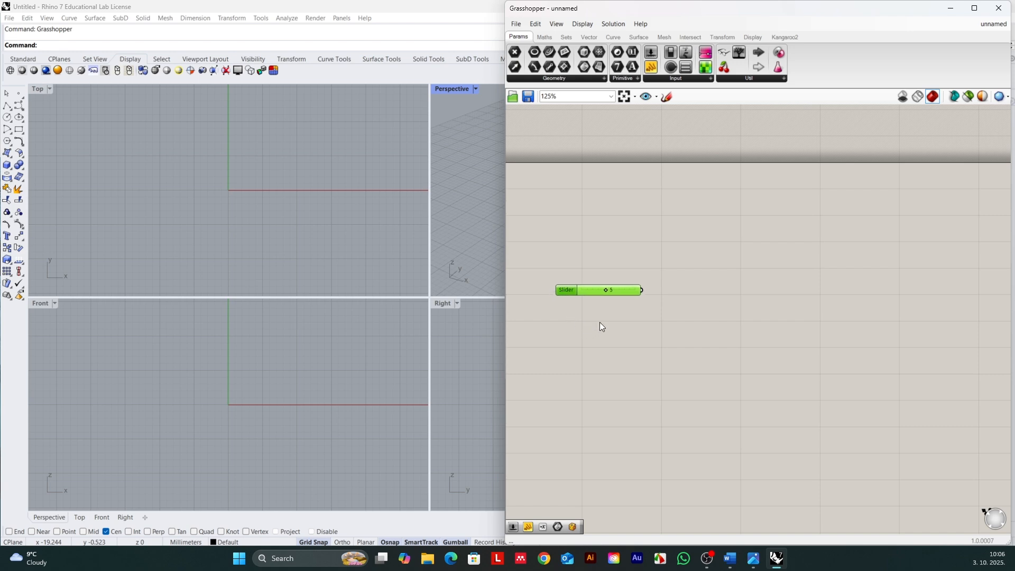
Step: Add a Center Box component to the canvas beside the slider's output
{"action": "double_click", "coordinate": [693, 291]}
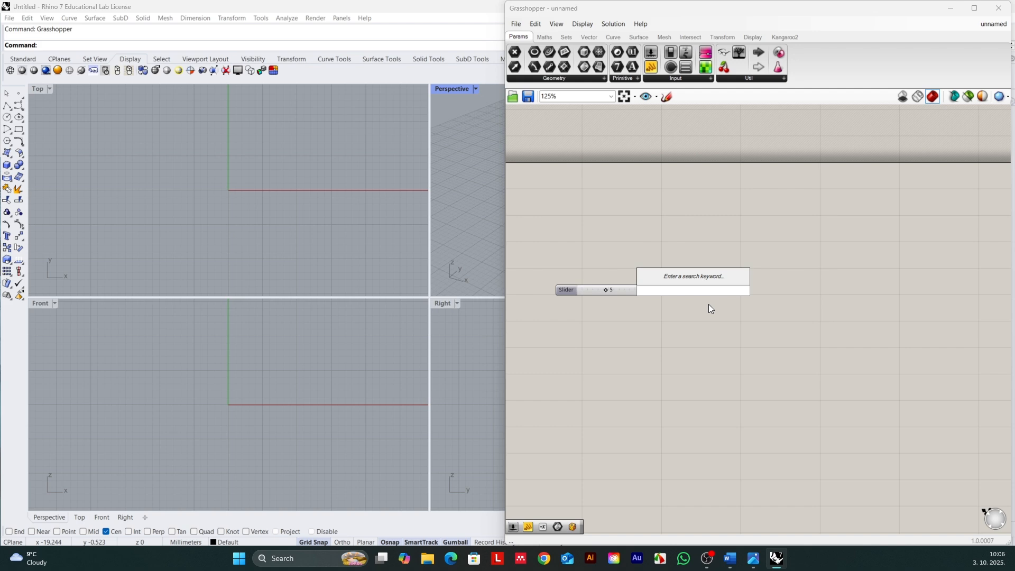
{"action": "type", "text": "cente"}
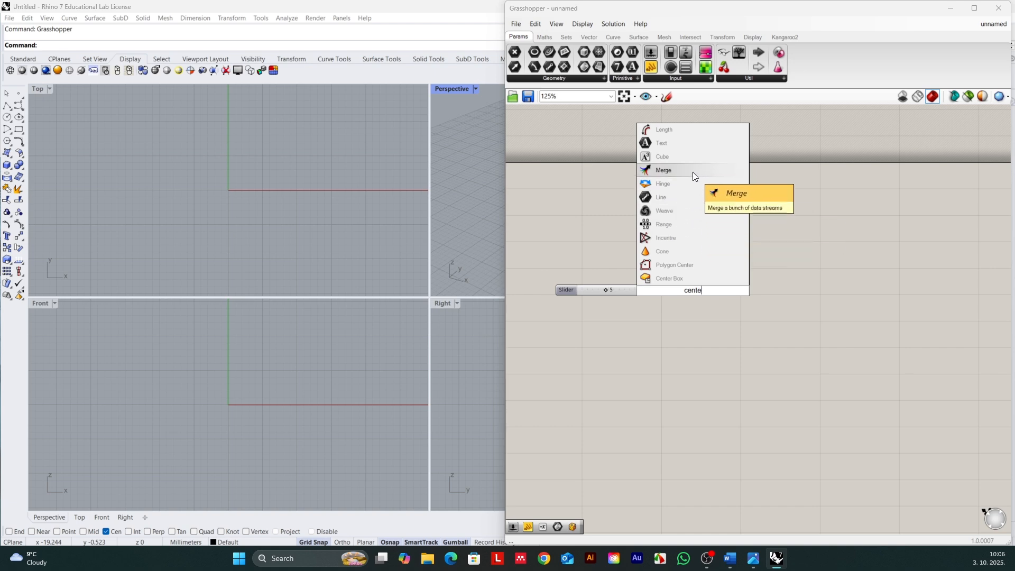
{"action": "left_click", "coordinate": [665, 276]}
{"action": "left_click_drag", "start_coordinate": [694, 297], "coordinate": [692, 287]}
Step: Connect the slider to the X, Y and Z inputs of the Center Box component
{"action": "scroll", "coordinate": [585, 306], "scroll_direction": "up", "scroll_amount": 2}
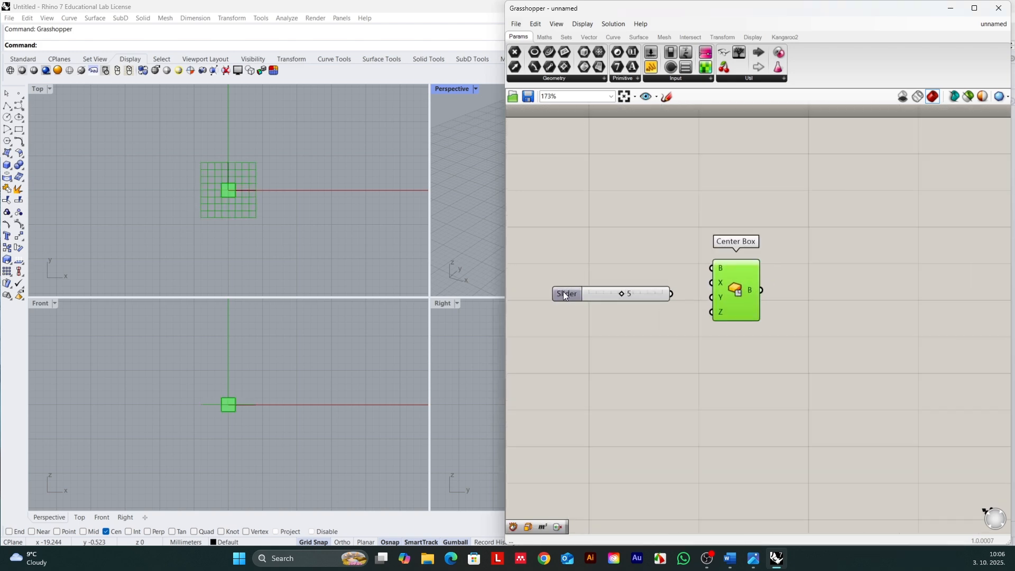
{"action": "scroll", "coordinate": [636, 296], "scroll_direction": "up", "scroll_amount": 1}
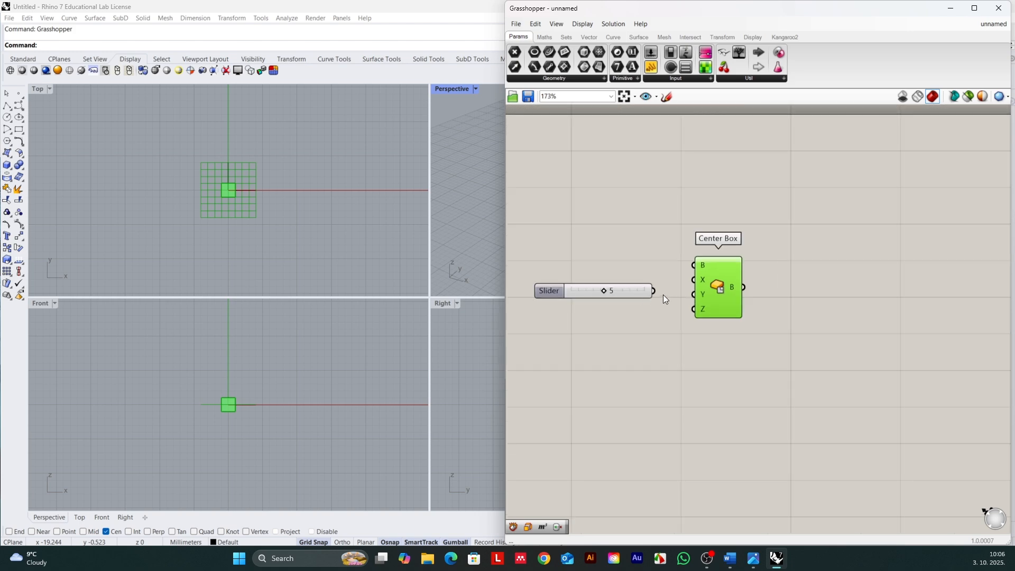
{"action": "left_click_drag", "start_coordinate": [677, 281], "coordinate": [708, 282]}
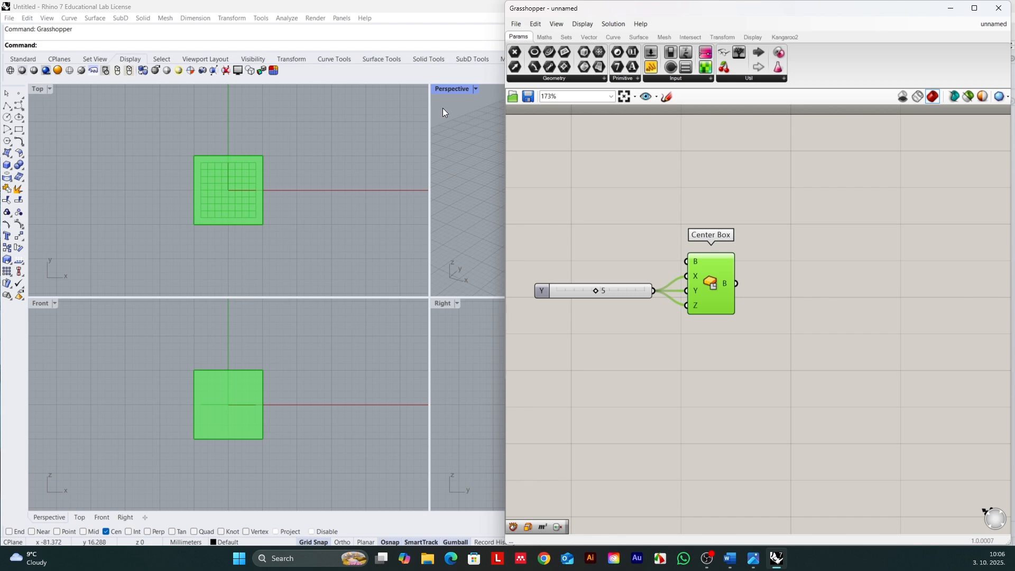
Step: Maximize the Perspective viewport and inspect the cube from a slightly different angle
{"action": "double_click", "coordinate": [449, 88]}
{"action": "scroll", "coordinate": [187, 250], "scroll_direction": "down", "scroll_amount": 3}
{"action": "scroll", "coordinate": [345, 278], "scroll_direction": "up", "scroll_amount": 3}
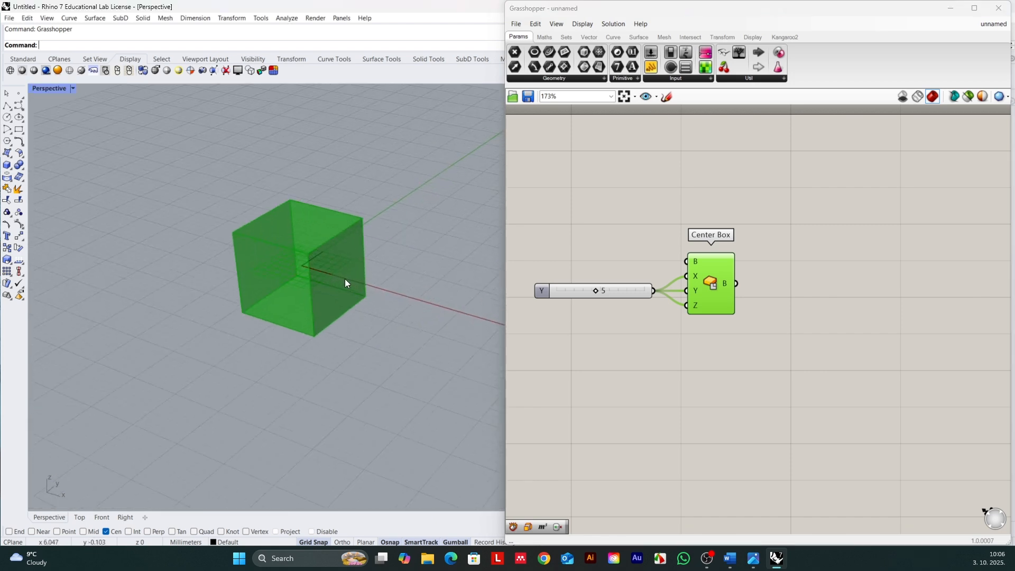
{"action": "mouse_move", "coordinate": [293, 282]}
{"action": "right_mouse_down"}
{"action": "mouse_move", "coordinate": [338, 222]}
{"action": "mouse_move", "coordinate": [309, 288]}
{"action": "right_mouse_up"}
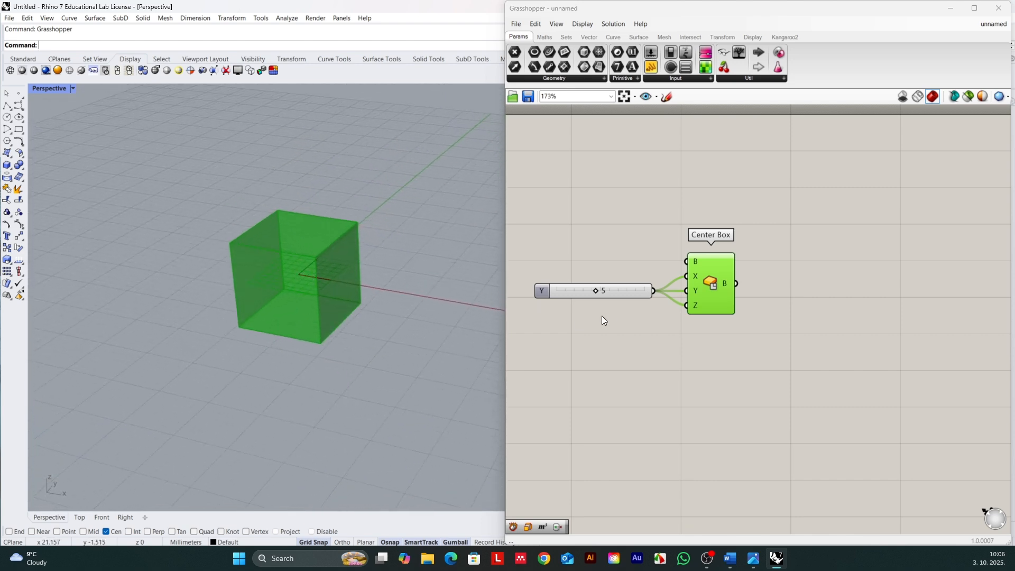
Step: Rename the slider to Cell Size and move it slightly away from the Center Box component
{"action": "right_click", "coordinate": [543, 291]}
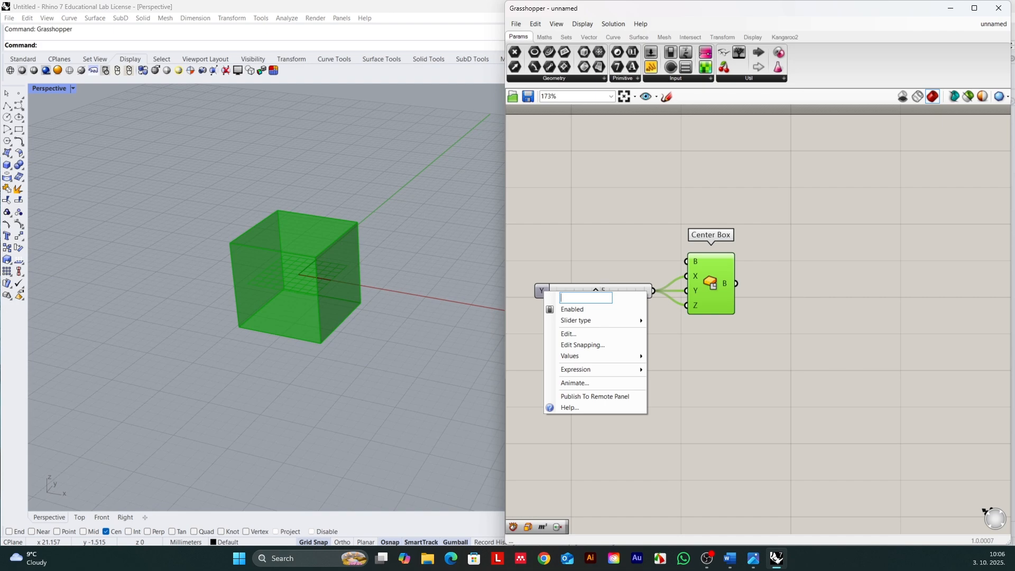
{"action": "type", "text": "Cell Size"}
{"action": "key", "text": "Return"}
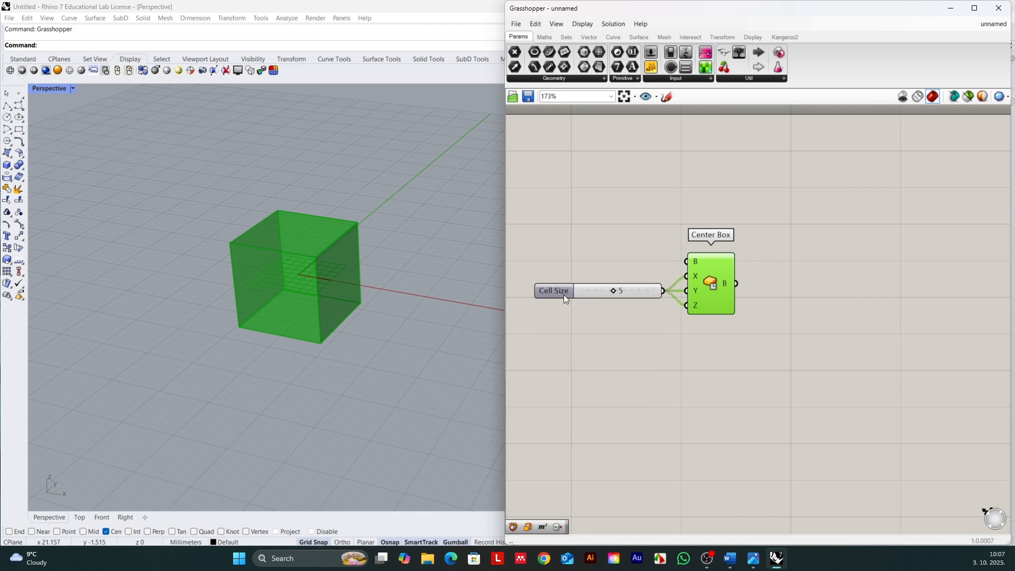
{"action": "left_click", "coordinate": [556, 291]}
{"action": "left_click_drag", "start_coordinate": [556, 289], "coordinate": [552, 289]}
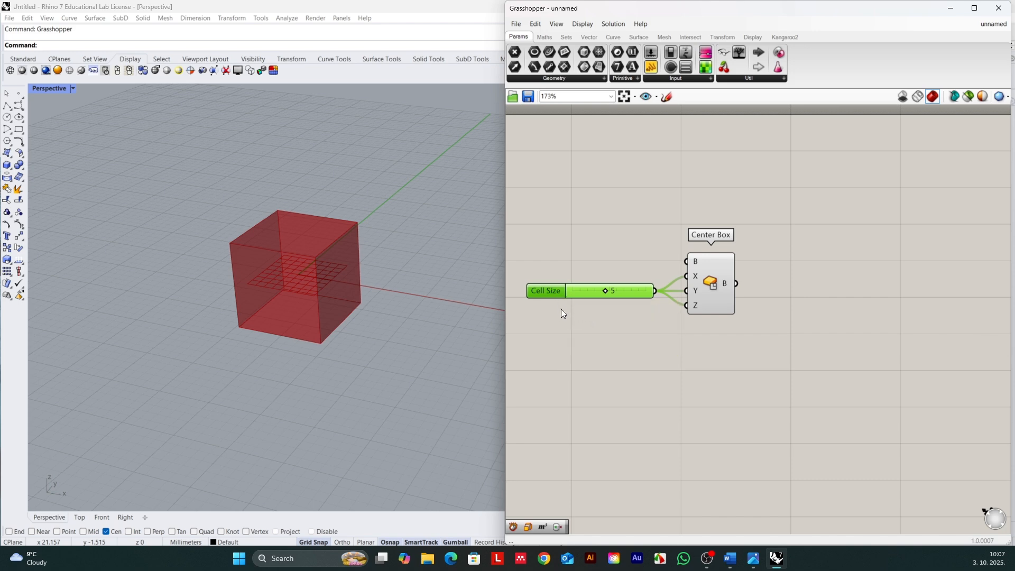
{"action": "left_click_drag", "start_coordinate": [548, 291], "coordinate": [550, 292]}
{"action": "left_click_drag", "start_coordinate": [550, 293], "coordinate": [554, 293]}
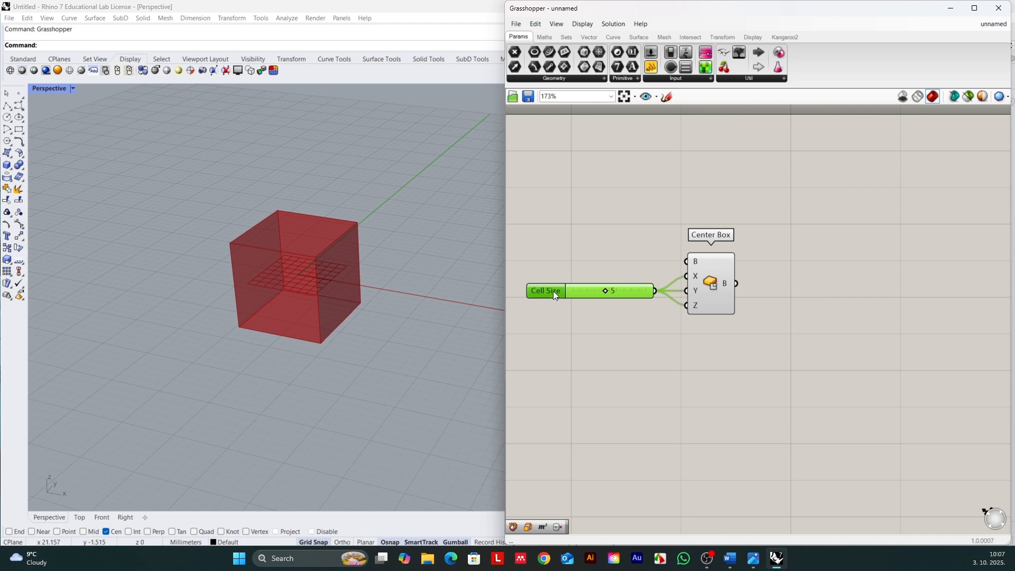
Step: Check the Center Box preview in the viewport and add a Deconstruct Brep component beside Center Box
{"action": "left_click", "coordinate": [708, 286]}
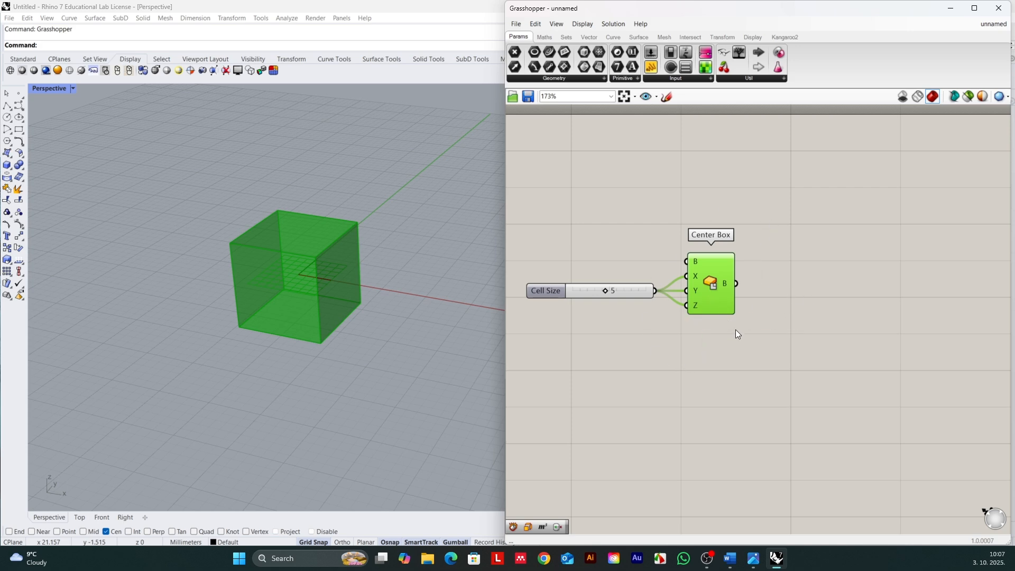
{"action": "mouse_move", "coordinate": [249, 295]}
{"action": "right_mouse_down"}
{"action": "mouse_move", "coordinate": [257, 232]}
{"action": "mouse_move", "coordinate": [324, 252]}
{"action": "mouse_move", "coordinate": [247, 288]}
{"action": "mouse_move", "coordinate": [258, 283]}
{"action": "mouse_move", "coordinate": [265, 246]}
{"action": "mouse_move", "coordinate": [257, 296]}
{"action": "right_mouse_up"}
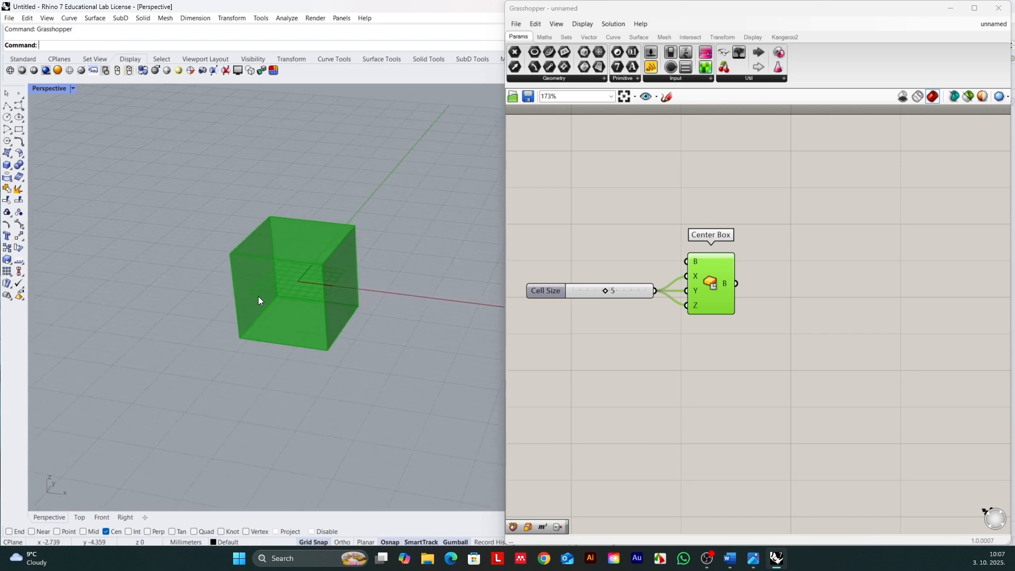
{"action": "left_click", "coordinate": [780, 283]}
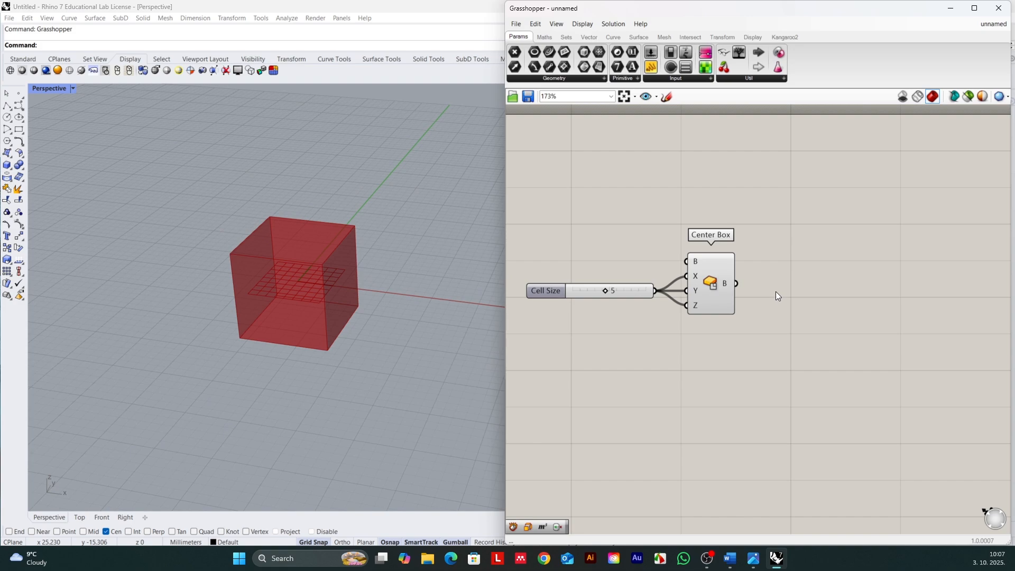
{"action": "double_click", "coordinate": [775, 280]}
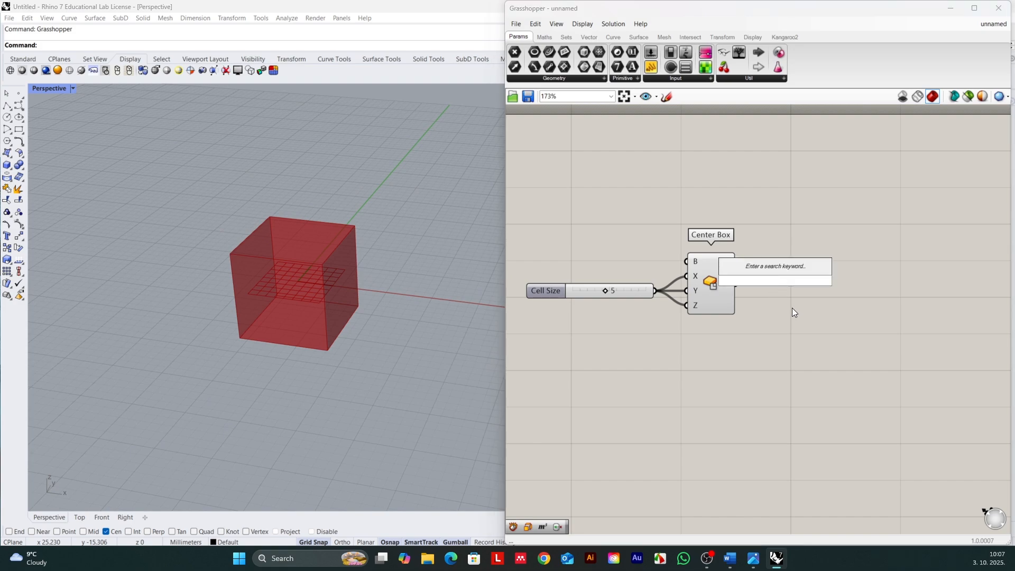
{"action": "type", "text": "dercon"}
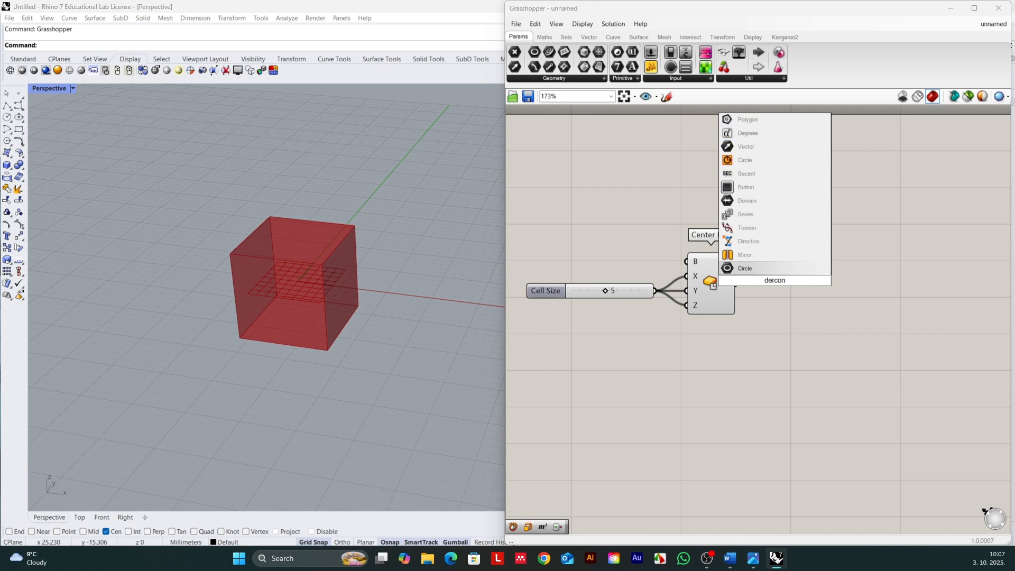
{"action": "key", "text": "BackSpace"}
{"action": "key", "text": "BackSpace"}
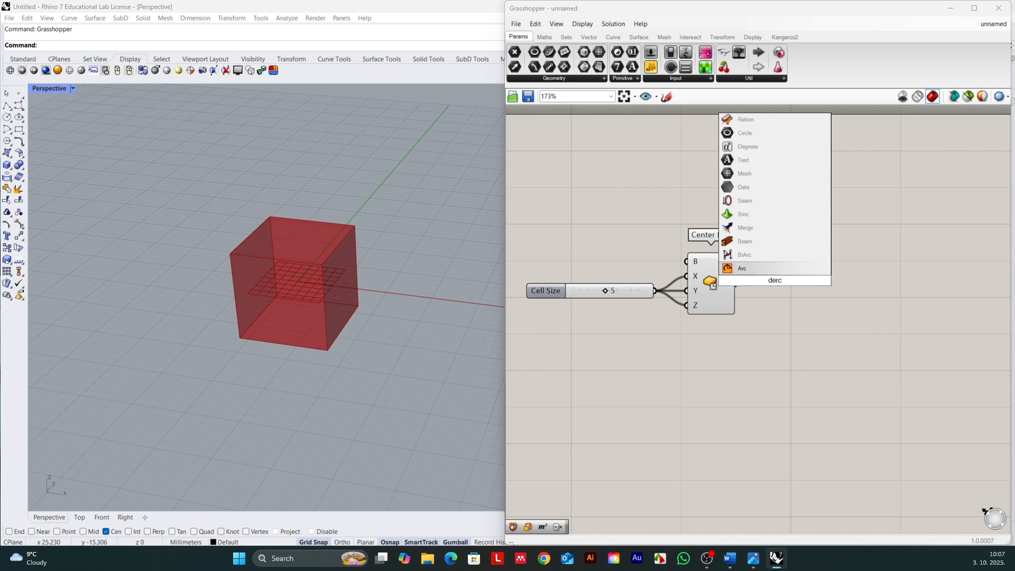
{"action": "key", "text": "BackSpace"}
{"action": "key", "text": "BackSpace"}
{"action": "type", "text": "co"}
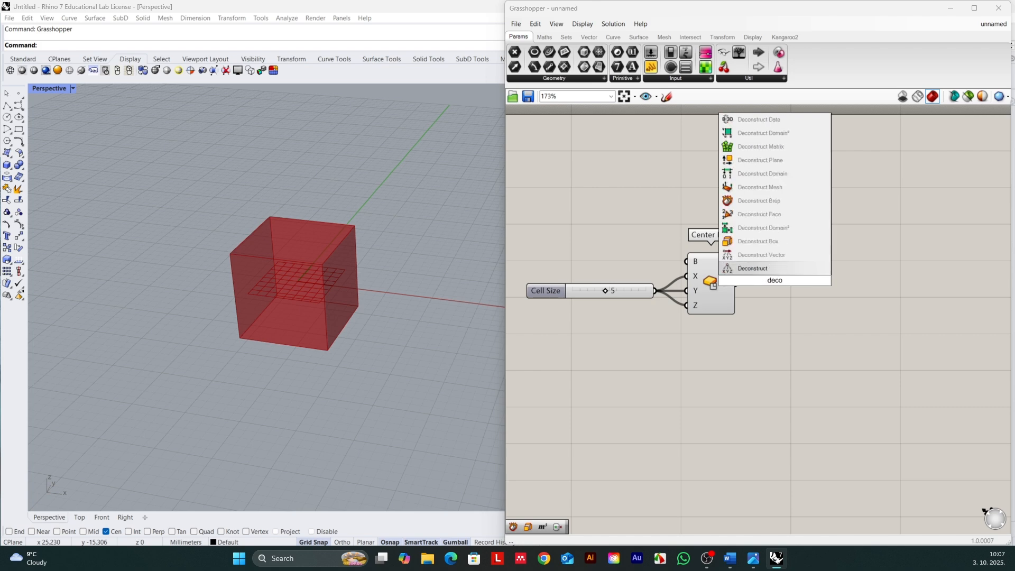
{"action": "left_click", "coordinate": [764, 200]}
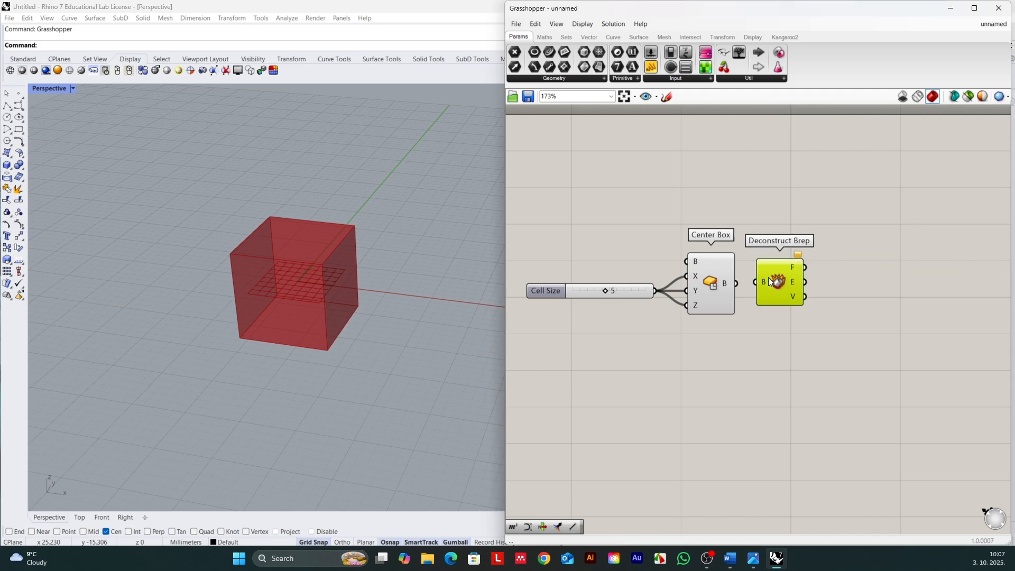
Step: Connect the Center Box output to the Deconstruct Brep input and adjust the Deconstruct Brep component's position
{"action": "left_click_drag", "start_coordinate": [769, 278], "coordinate": [748, 284]}
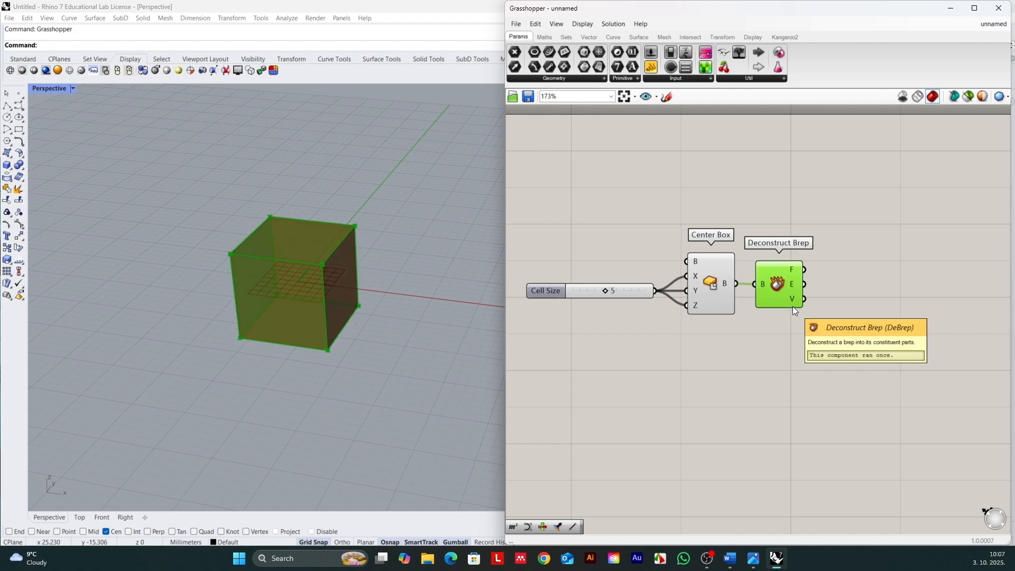
{"action": "left_click_drag", "start_coordinate": [776, 285], "coordinate": [780, 285]}
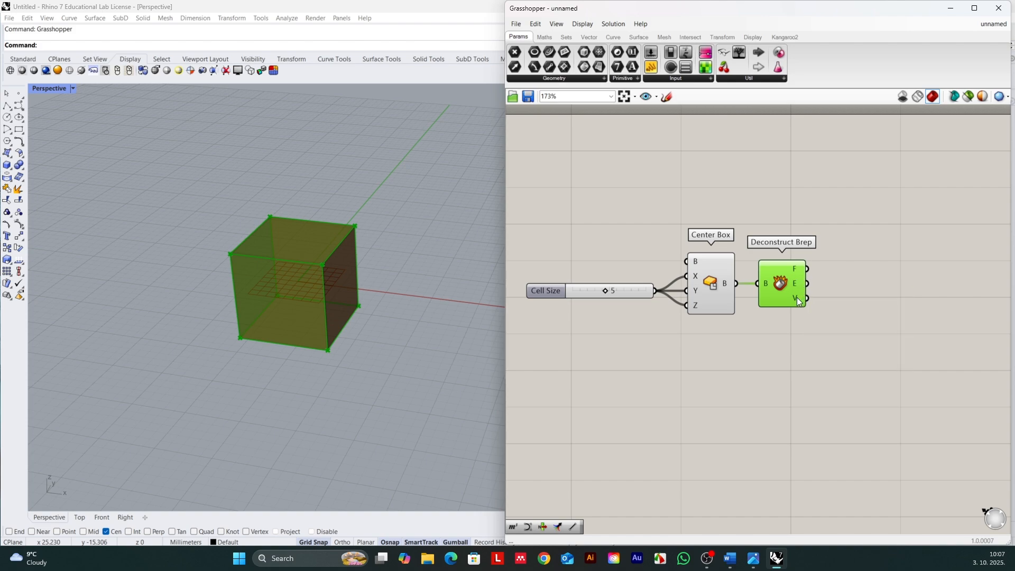
{"action": "mouse_move", "coordinate": [796, 298]}
{"action": "left_click_drag", "start_coordinate": [787, 285], "coordinate": [785, 285]}
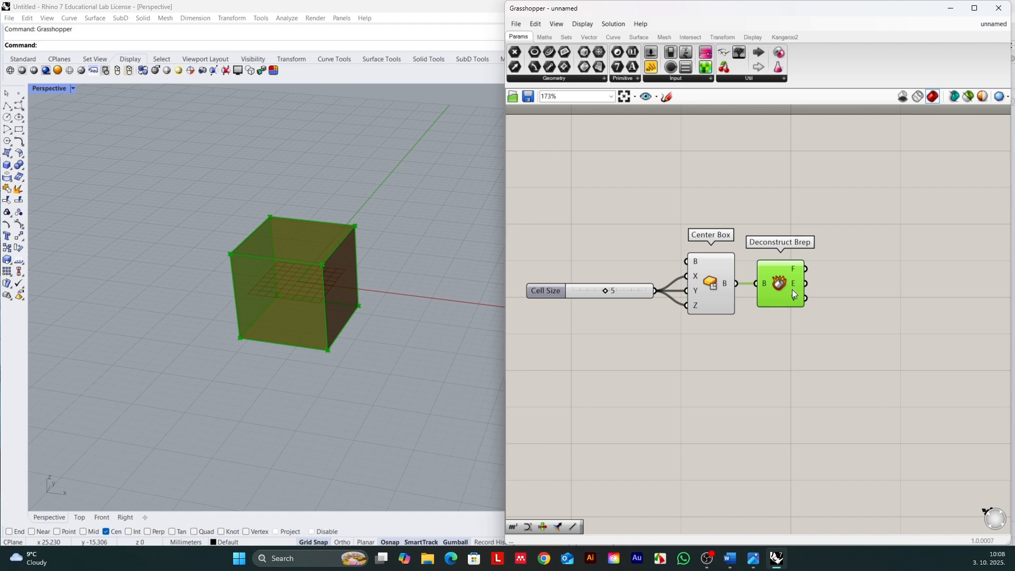
{"action": "left_click_drag", "start_coordinate": [793, 290], "coordinate": [794, 290]}
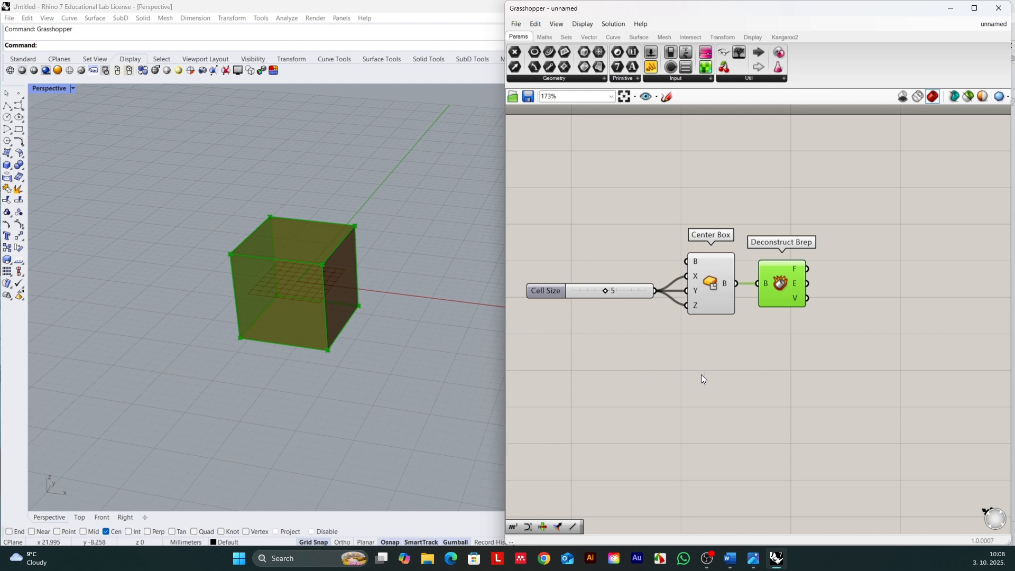
Step: Add a Volume component below Deconstruct Brep and connect the Center Box output to its G input
{"action": "double_click", "coordinate": [756, 351]}
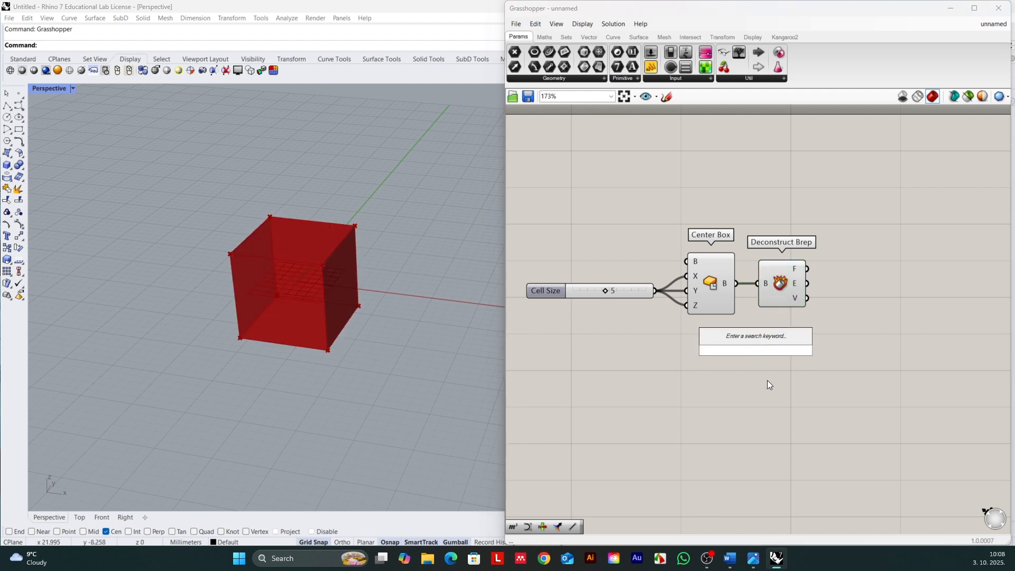
{"action": "type", "text": "volume"}
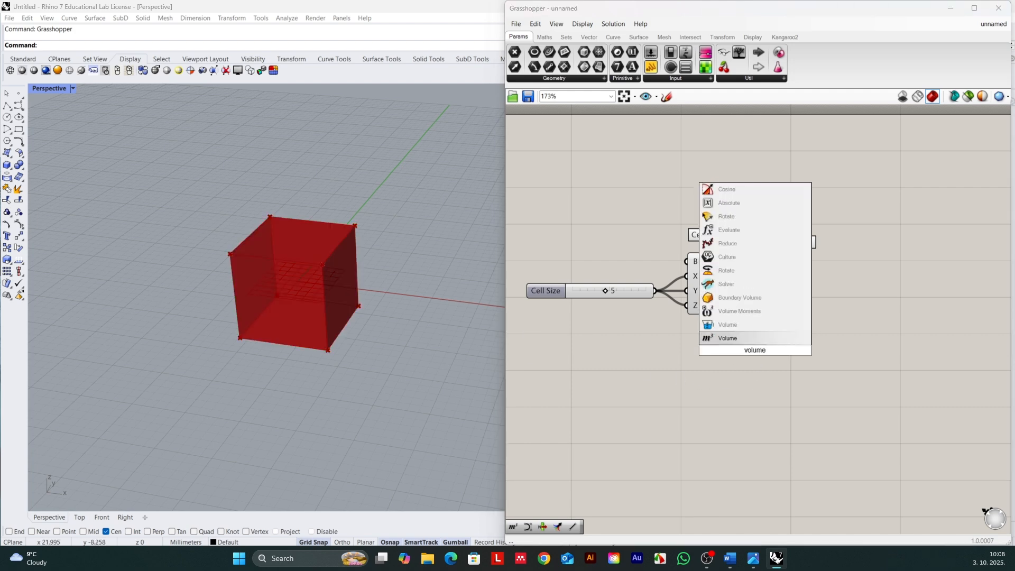
{"action": "left_click", "coordinate": [750, 339]}
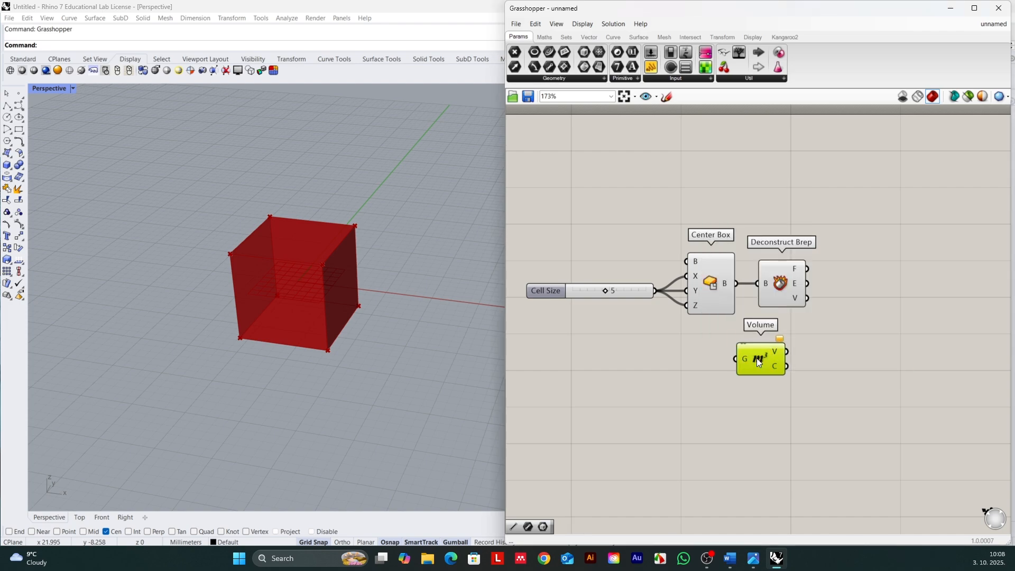
{"action": "left_click_drag", "start_coordinate": [756, 358], "coordinate": [758, 359]}
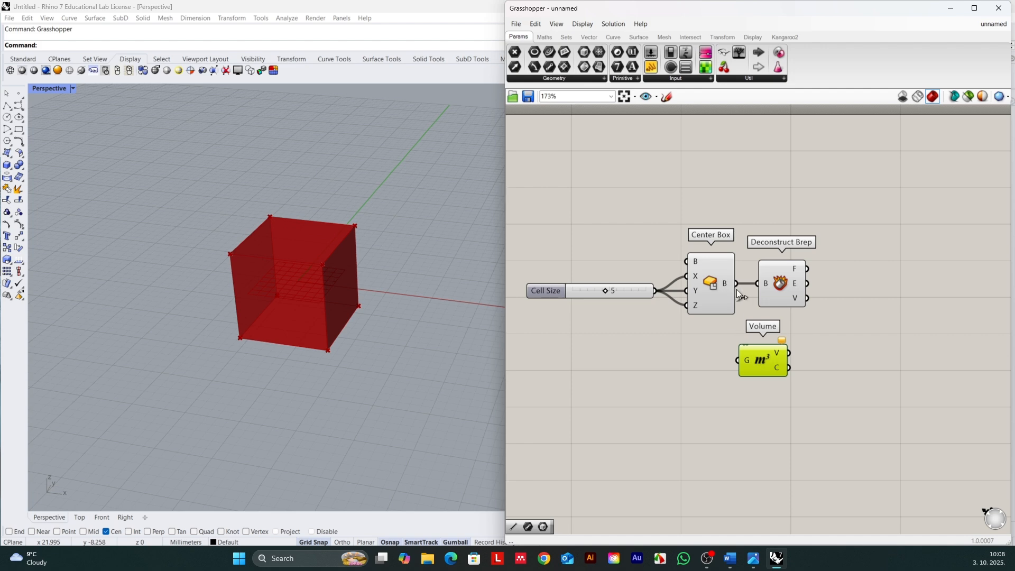
{"action": "left_click_drag", "start_coordinate": [737, 289], "coordinate": [760, 365]}
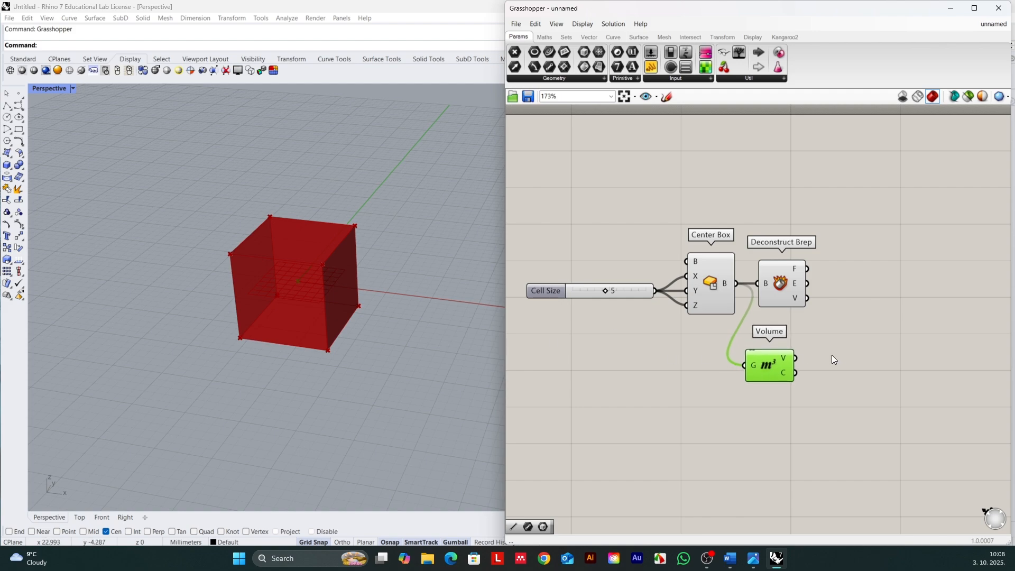
Step: Inspect the centroid point inside the cube and shift the Volume and Deconstruct Brep components slightly away from Center Box
{"action": "right_click_drag", "start_coordinate": [410, 308], "coordinate": [315, 265]}
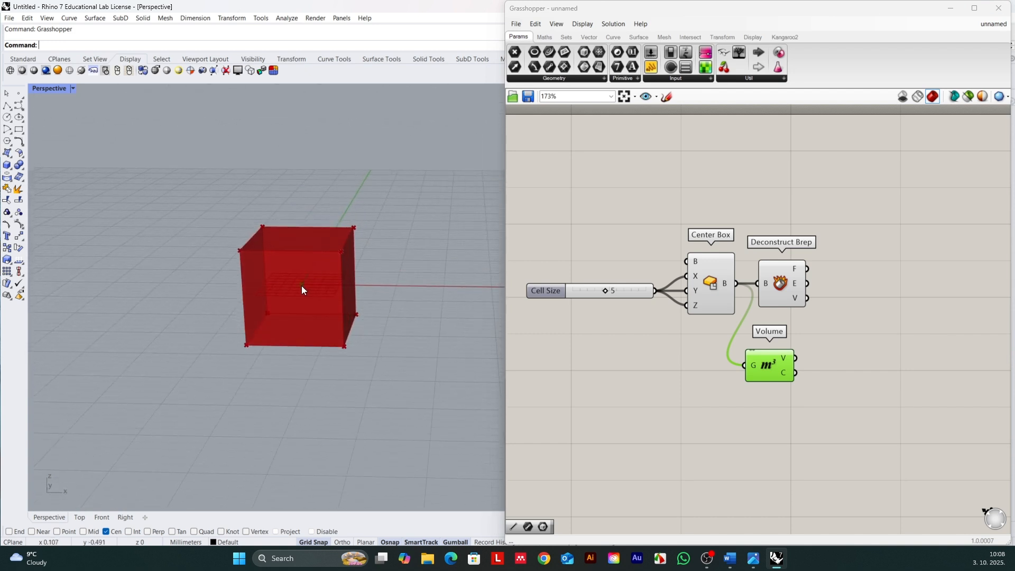
{"action": "right_click_drag", "start_coordinate": [302, 286], "coordinate": [299, 291]}
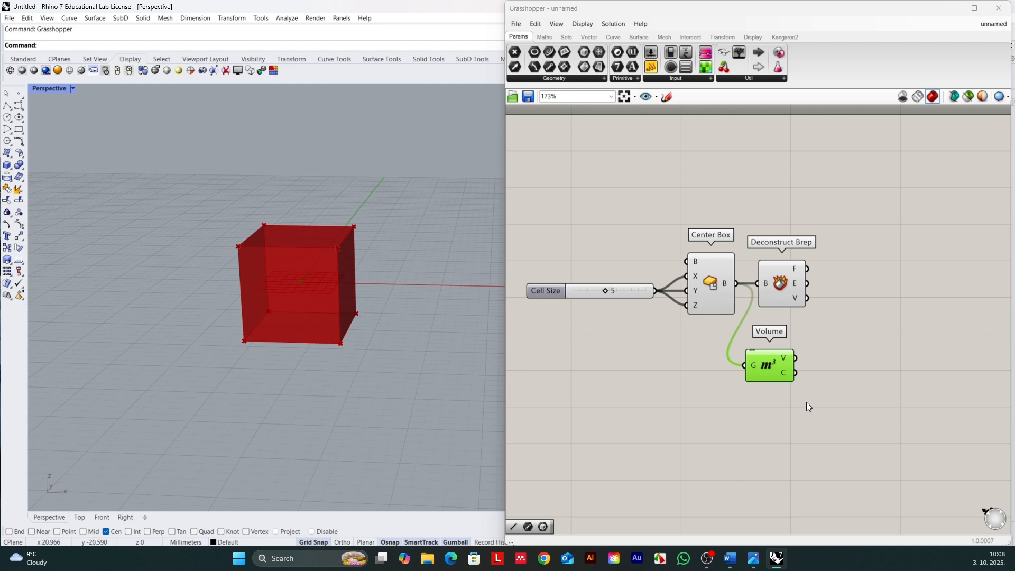
{"action": "left_click_drag", "start_coordinate": [772, 366], "coordinate": [776, 364]}
{"action": "left_click_drag", "start_coordinate": [788, 285], "coordinate": [793, 285]}
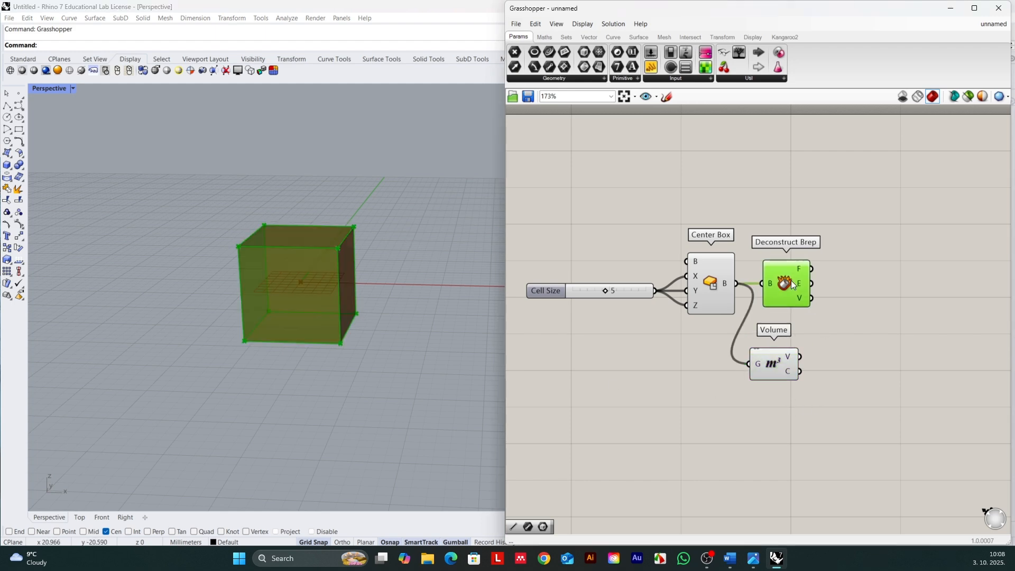
Step: Add a two-point Line component beside the Deconstruct Brep and Volume components
{"action": "double_click", "coordinate": [858, 320]}
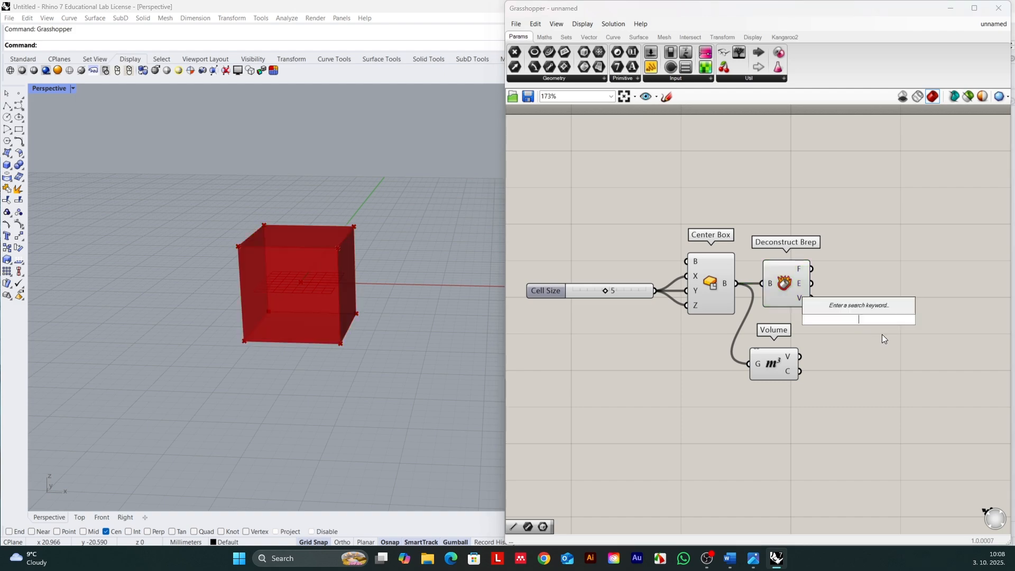
{"action": "type", "text": "line"}
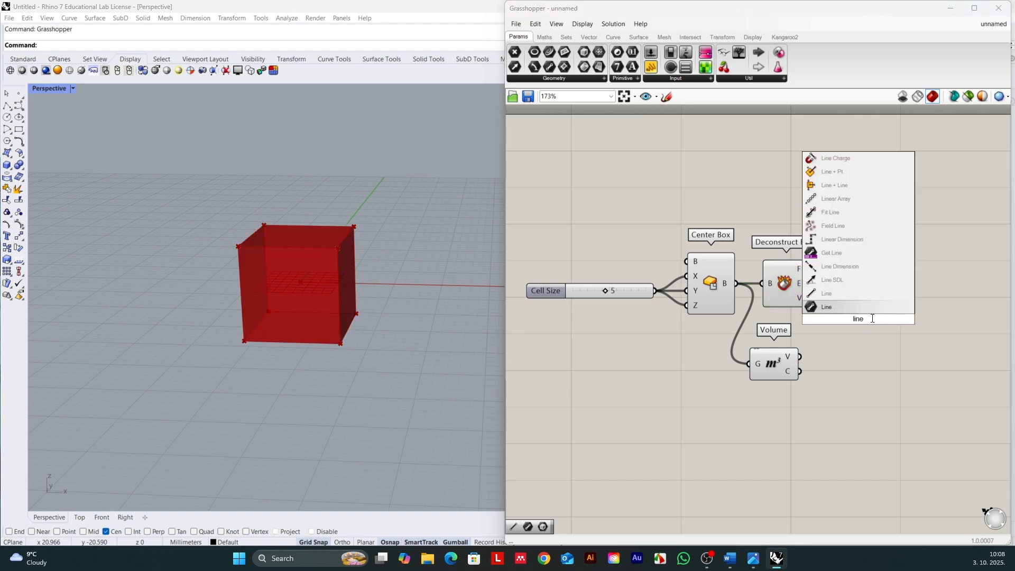
{"action": "left_click", "coordinate": [830, 295]}
{"action": "left_click_drag", "start_coordinate": [846, 303], "coordinate": [867, 334]}
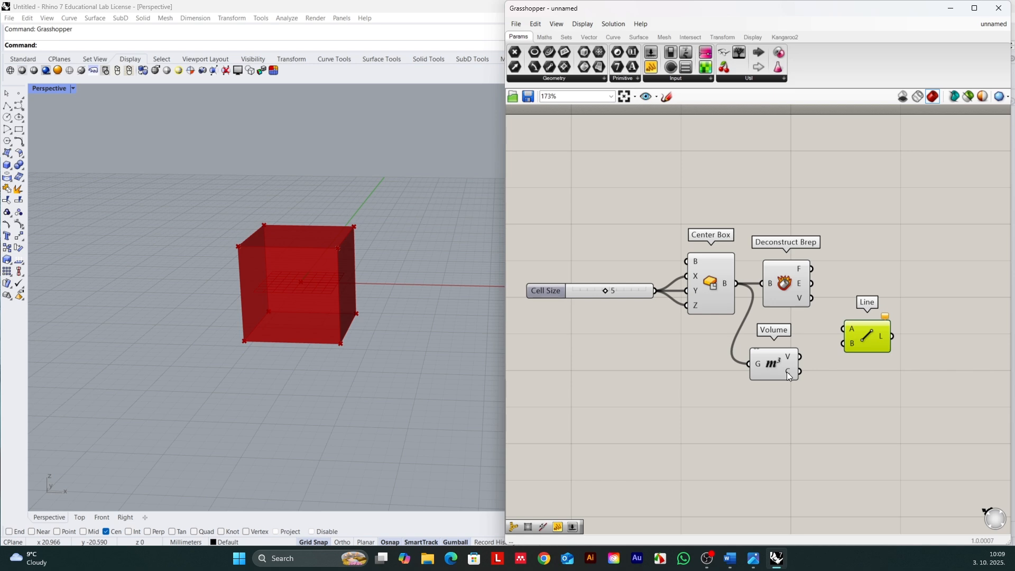
Step: Connect the Volume centroid output C to Line input B and the Deconstruct Brep vertices output V to Line input A
{"action": "left_click", "coordinate": [772, 369]}
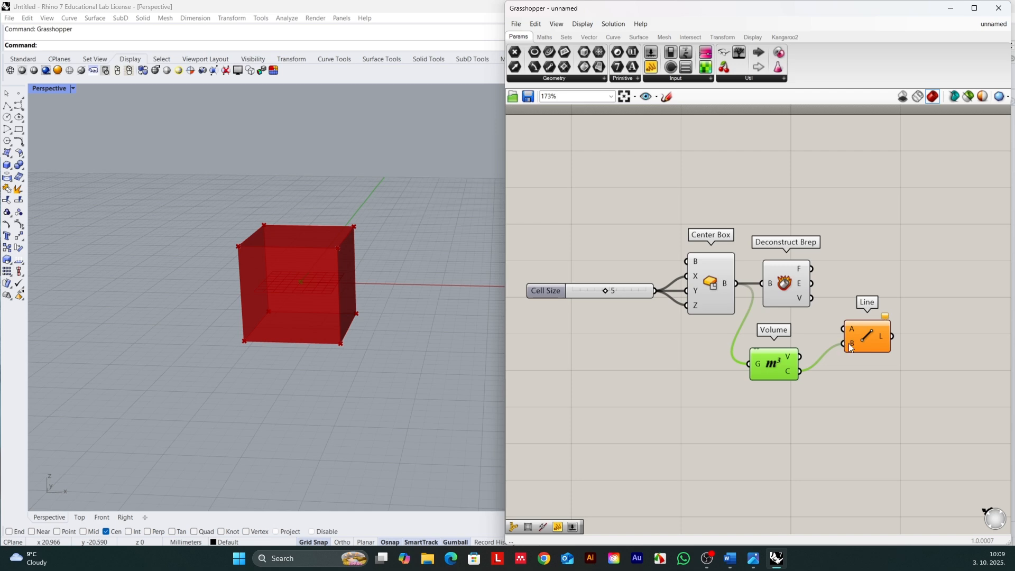
{"action": "left_click_drag", "start_coordinate": [850, 347], "coordinate": [853, 349]}
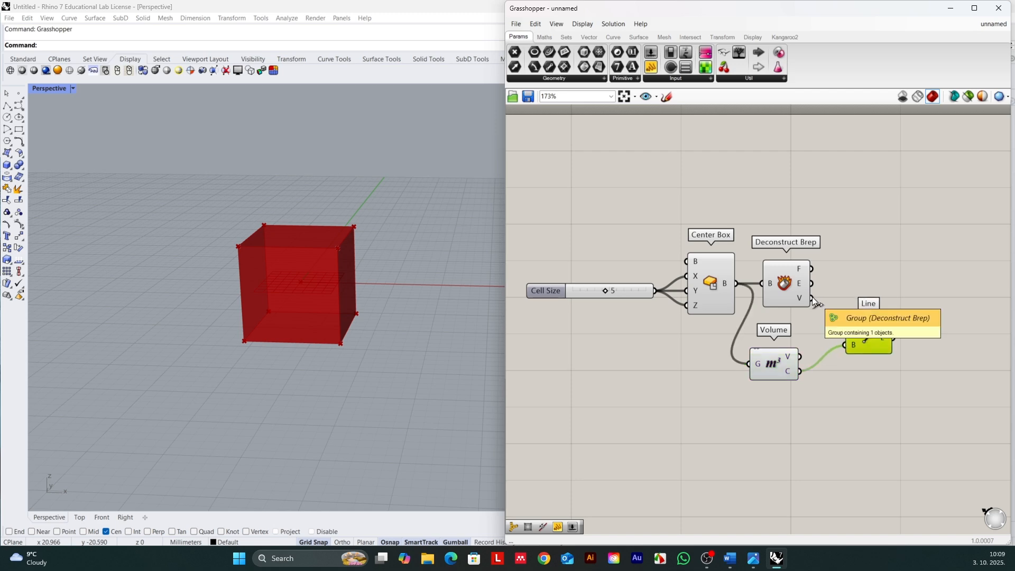
{"action": "left_click_drag", "start_coordinate": [812, 298], "coordinate": [848, 336]}
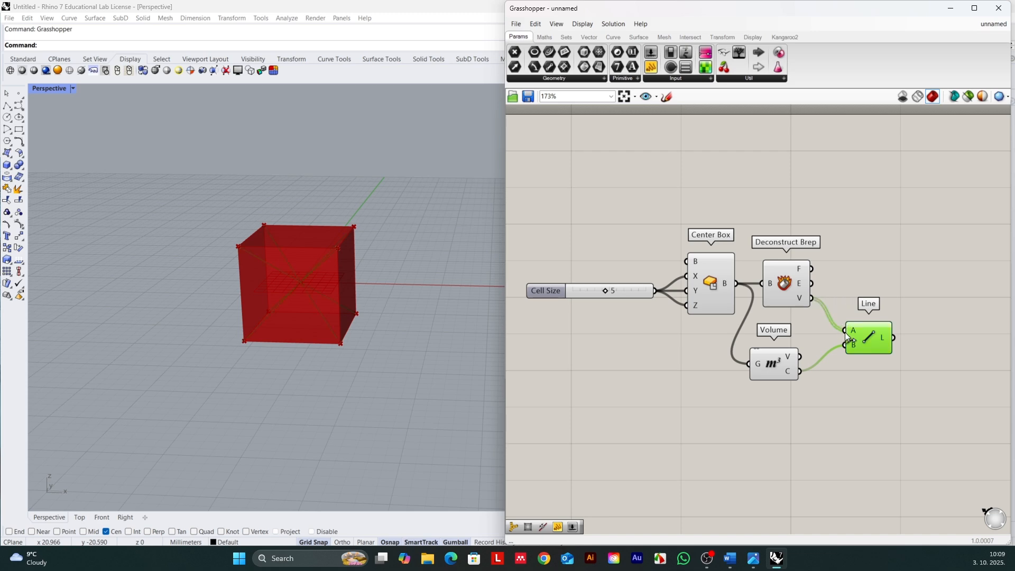
Step: Turn off the viewport preview of the Center Box and Deconstruct Brep components
{"action": "left_click", "coordinate": [712, 275]}
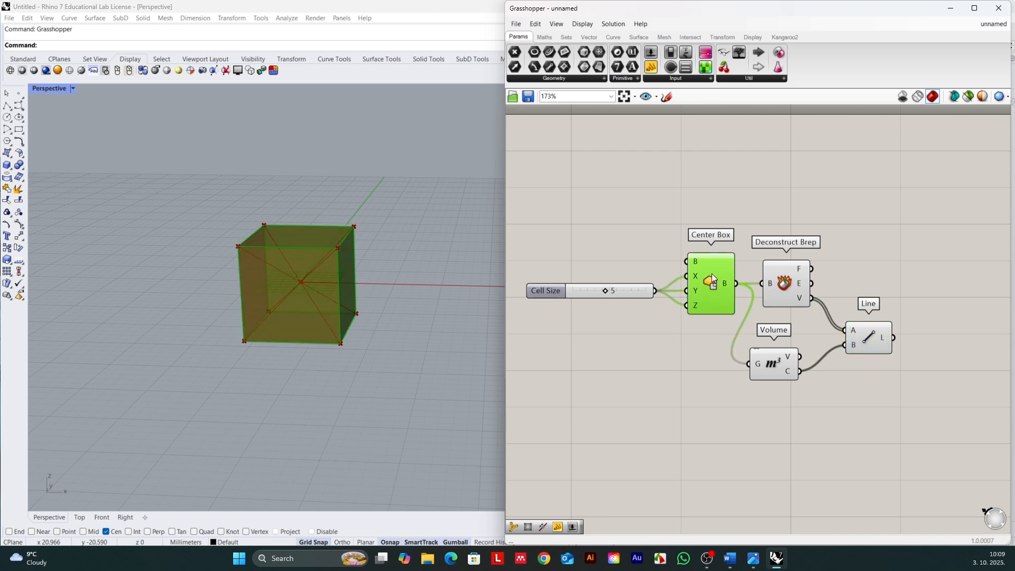
{"action": "right_click", "coordinate": [713, 274]}
{"action": "key", "text": "Escape"}
{"action": "middle_click", "coordinate": [713, 281]}
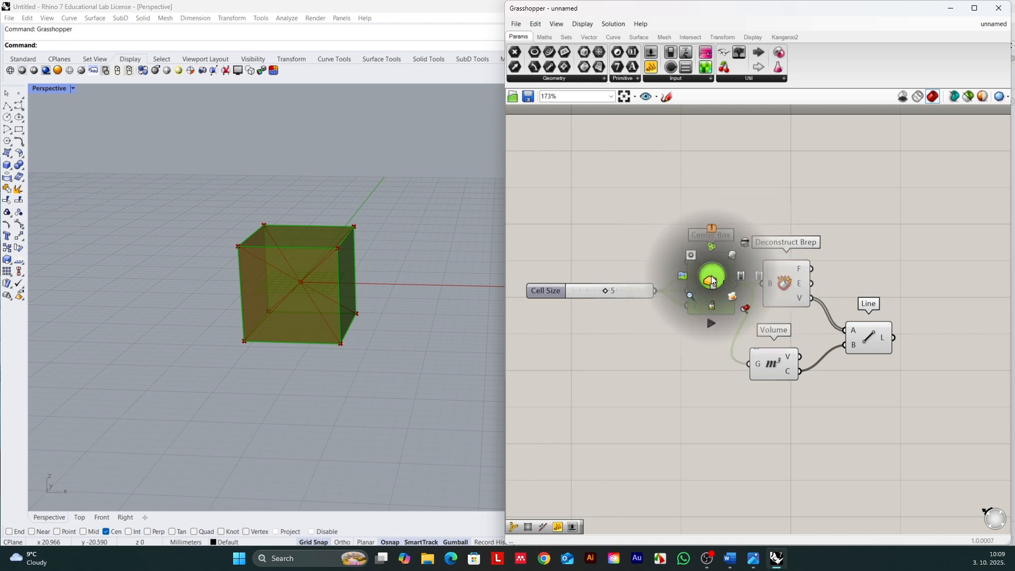
{"action": "left_click", "coordinate": [743, 243]}
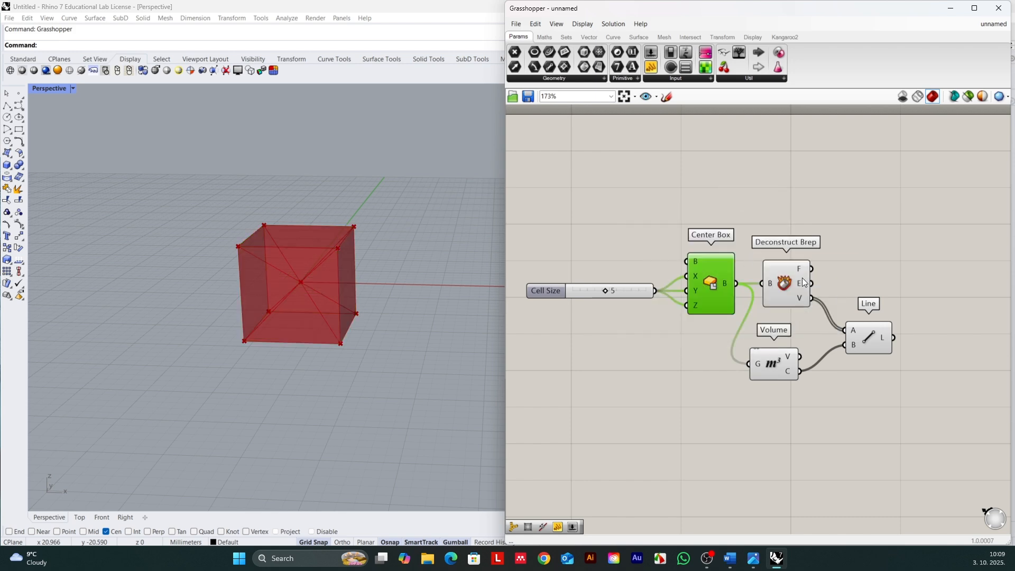
{"action": "left_click", "coordinate": [784, 278]}
{"action": "middle_click", "coordinate": [782, 278]}
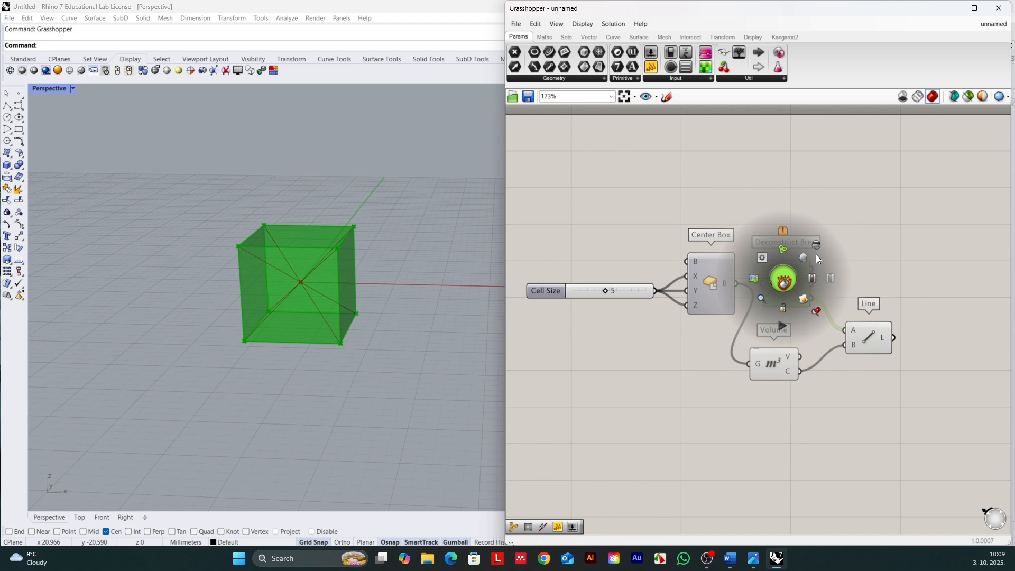
{"action": "left_click", "coordinate": [817, 246]}
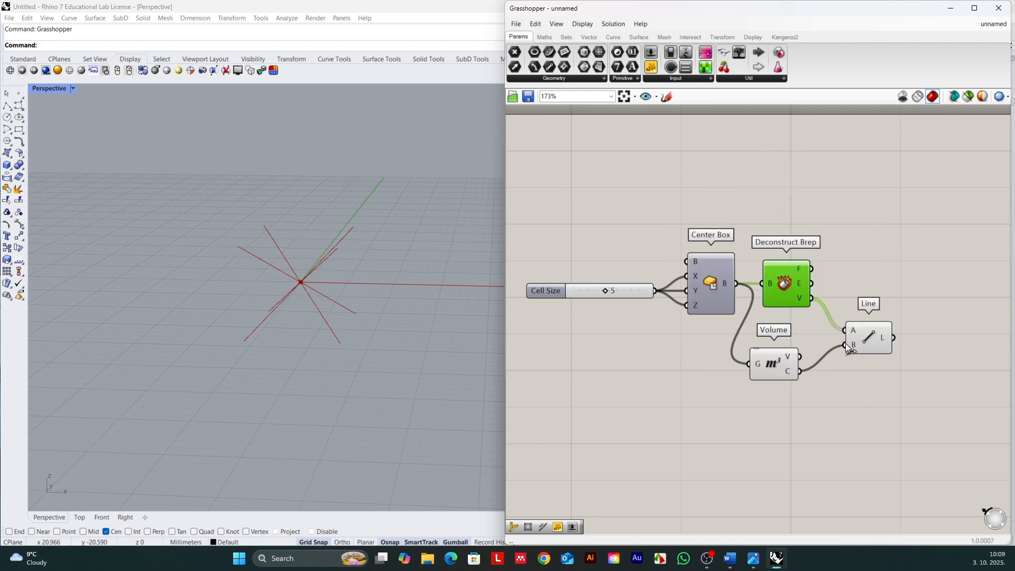
Step: Adjust the positions of the Line and Volume components and inspect the vertex-to-centre lines from another angle
{"action": "left_click_drag", "start_coordinate": [845, 343], "coordinate": [845, 344]}
{"action": "left_click_drag", "start_coordinate": [868, 332], "coordinate": [874, 332]}
{"action": "mouse_move", "coordinate": [395, 303]}
{"action": "right_mouse_down"}
{"action": "mouse_move", "coordinate": [354, 288]}
{"action": "mouse_move", "coordinate": [349, 305]}
{"action": "mouse_move", "coordinate": [411, 294]}
{"action": "mouse_move", "coordinate": [369, 306]}
{"action": "mouse_move", "coordinate": [352, 299]}
{"action": "mouse_move", "coordinate": [347, 276]}
{"action": "mouse_move", "coordinate": [366, 277]}
{"action": "mouse_move", "coordinate": [371, 297]}
{"action": "mouse_move", "coordinate": [343, 304]}
{"action": "mouse_move", "coordinate": [356, 309]}
{"action": "mouse_move", "coordinate": [386, 284]}
{"action": "mouse_move", "coordinate": [363, 304]}
{"action": "mouse_move", "coordinate": [358, 329]}
{"action": "mouse_move", "coordinate": [390, 312]}
{"action": "mouse_move", "coordinate": [387, 292]}
{"action": "mouse_move", "coordinate": [370, 313]}
{"action": "mouse_move", "coordinate": [376, 324]}
{"action": "mouse_move", "coordinate": [388, 318]}
{"action": "mouse_move", "coordinate": [376, 297]}
{"action": "right_mouse_up"}
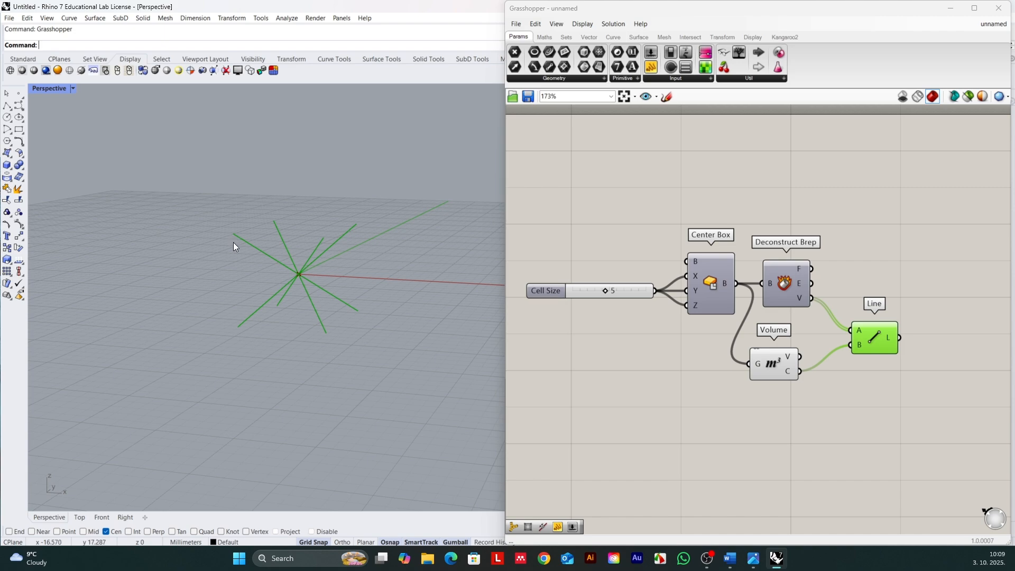
{"action": "left_click_drag", "start_coordinate": [782, 361], "coordinate": [782, 362]}
Step: Add a Box Corners component above the Line component
{"action": "double_click", "coordinate": [858, 195]}
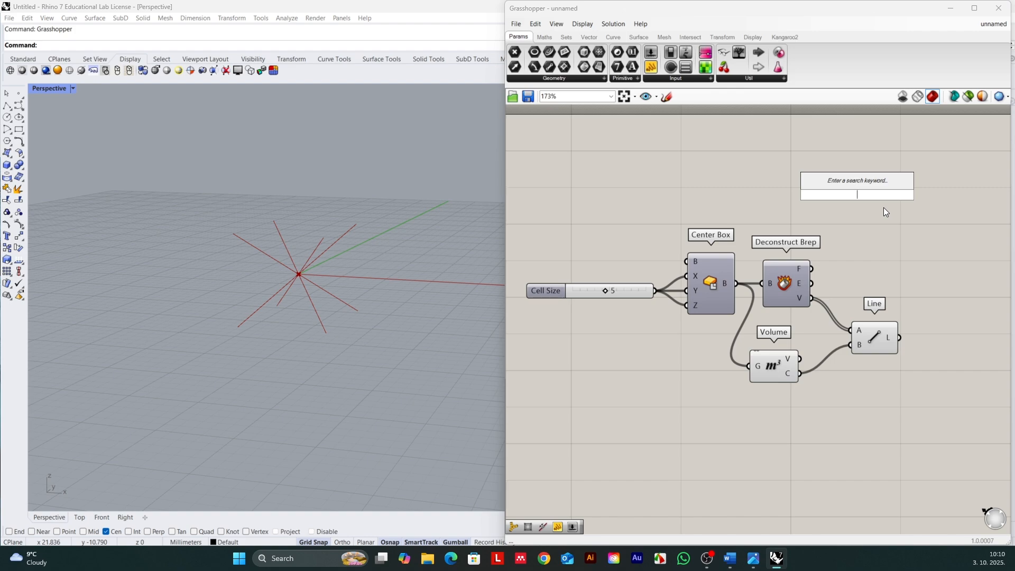
{"action": "type", "text": "box"}
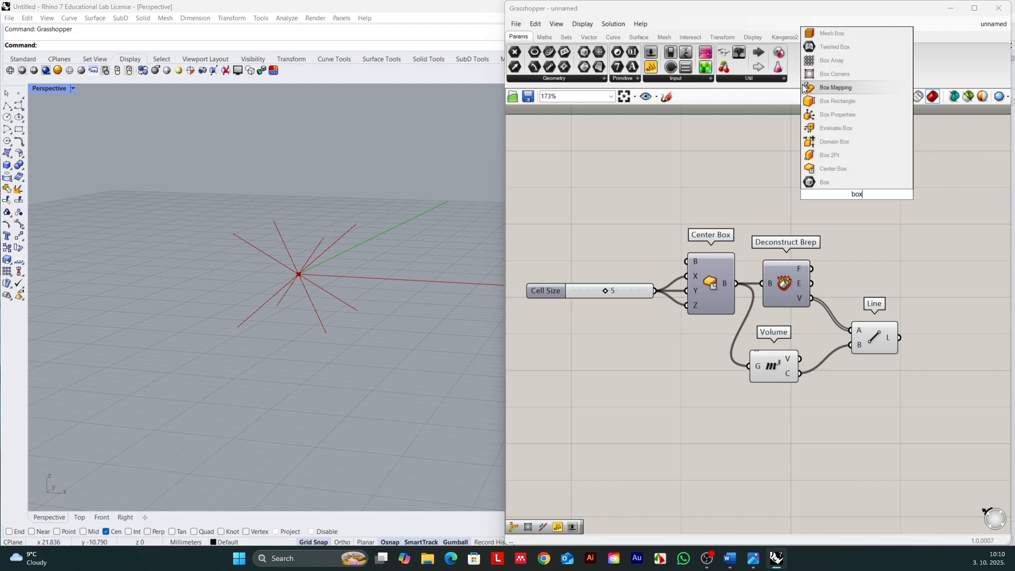
{"action": "left_click", "coordinate": [826, 74]}
Step: Select all components and move the whole definition further into the canvas, away from its edges
{"action": "scroll", "coordinate": [840, 279], "scroll_direction": "down", "scroll_amount": 2}
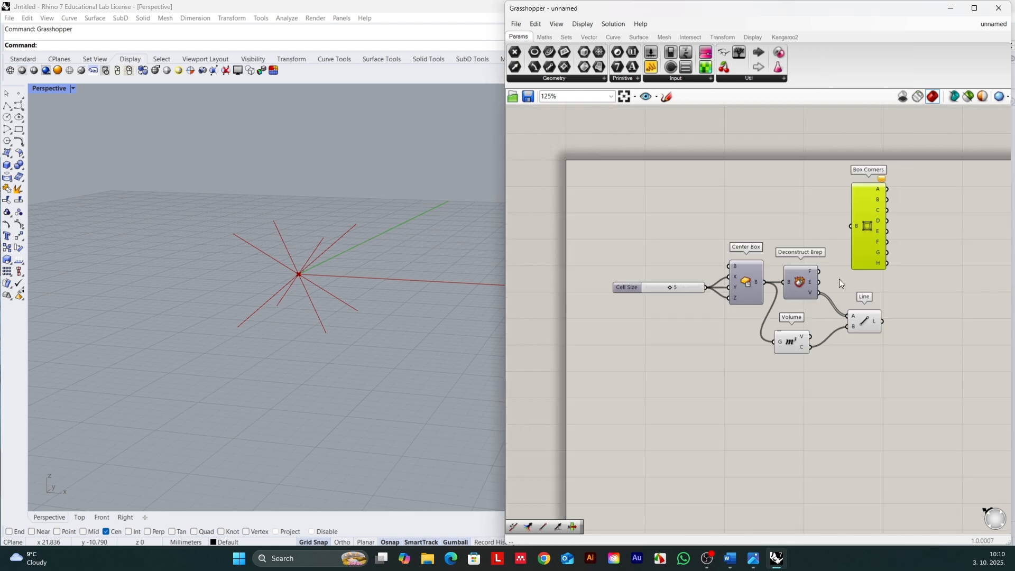
{"action": "left_click_drag", "start_coordinate": [595, 139], "coordinate": [950, 375]}
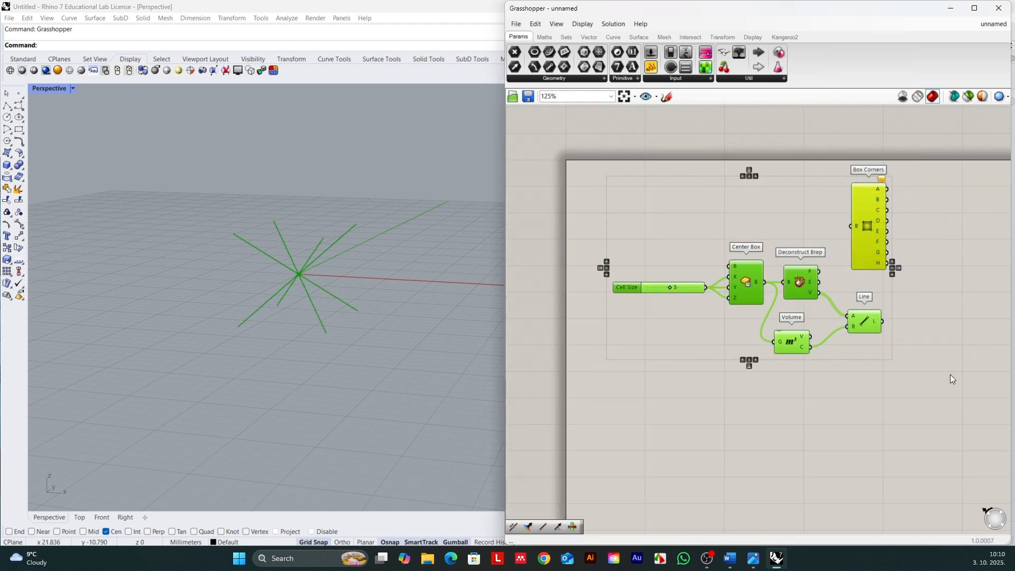
{"action": "left_click_drag", "start_coordinate": [861, 211], "coordinate": [882, 248]}
{"action": "left_click", "coordinate": [940, 258]}
{"action": "left_click", "coordinate": [880, 255]}
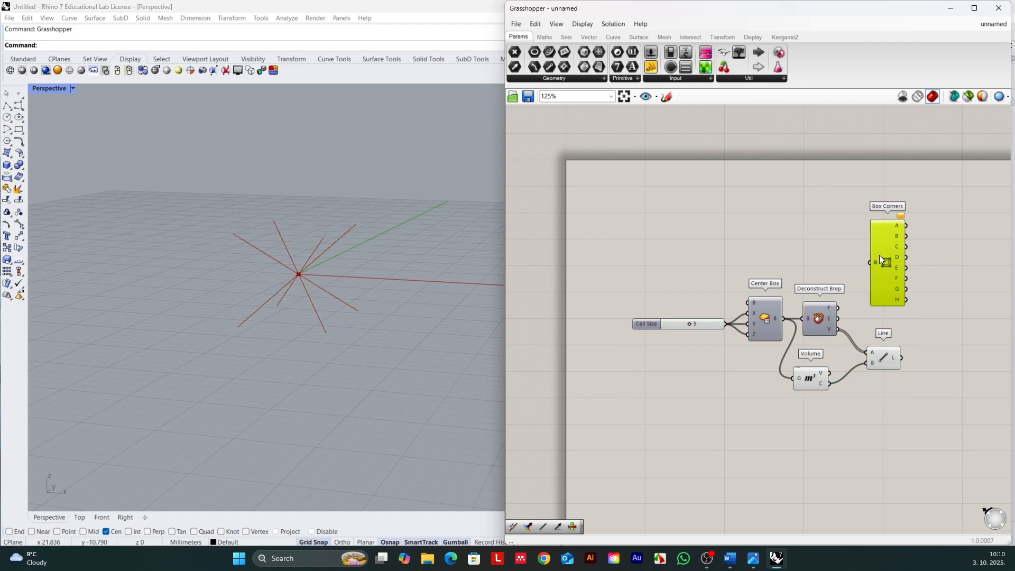
Step: Check the edges output of Deconstruct Brep and connect it to the Box Corners input B
{"action": "scroll", "coordinate": [872, 255], "scroll_direction": "up", "scroll_amount": 3}
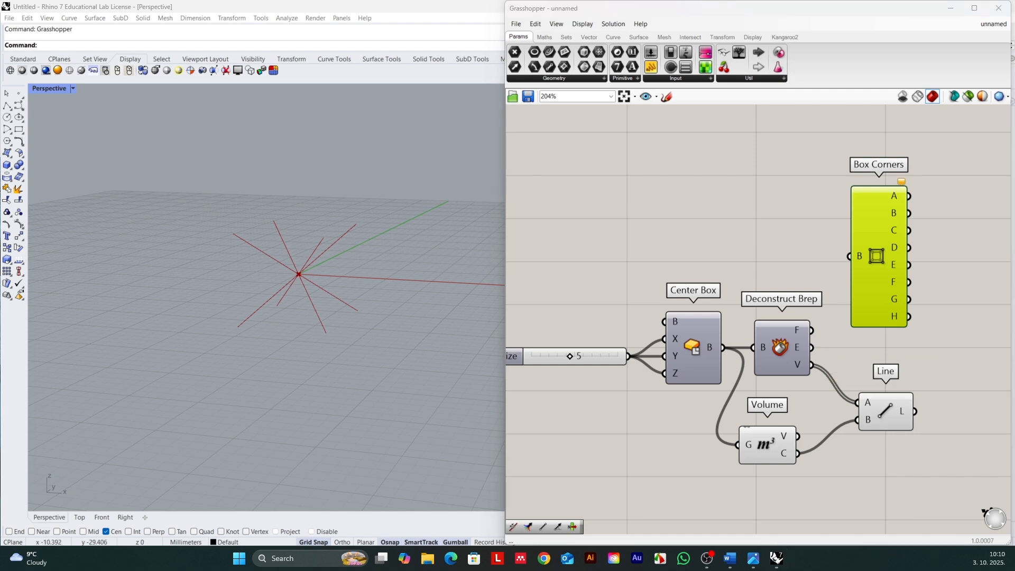
{"action": "left_click", "coordinate": [791, 347]}
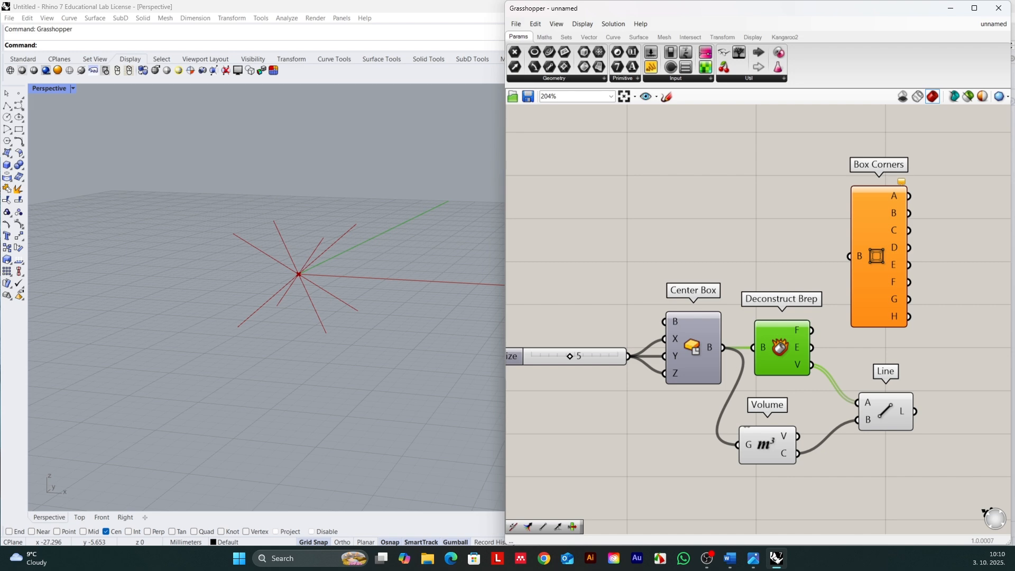
{"action": "right_click", "coordinate": [801, 346]}
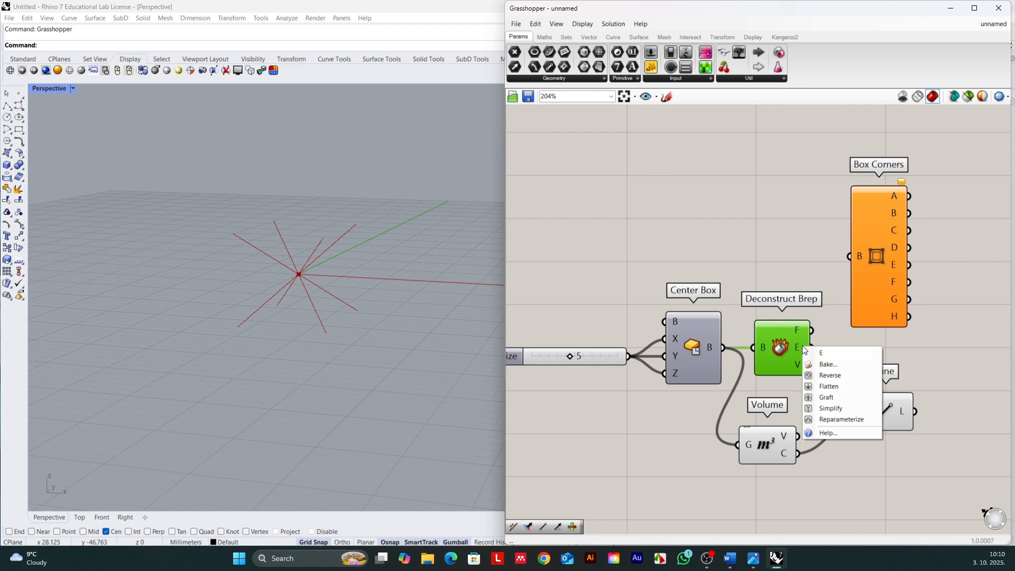
{"action": "left_click", "coordinate": [793, 343]}
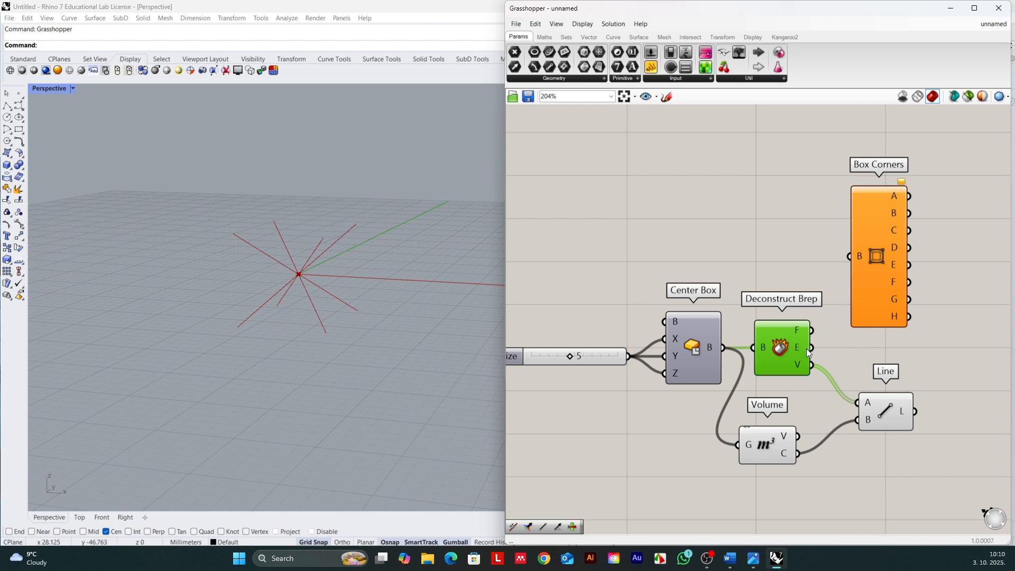
{"action": "mouse_move", "coordinate": [801, 350]}
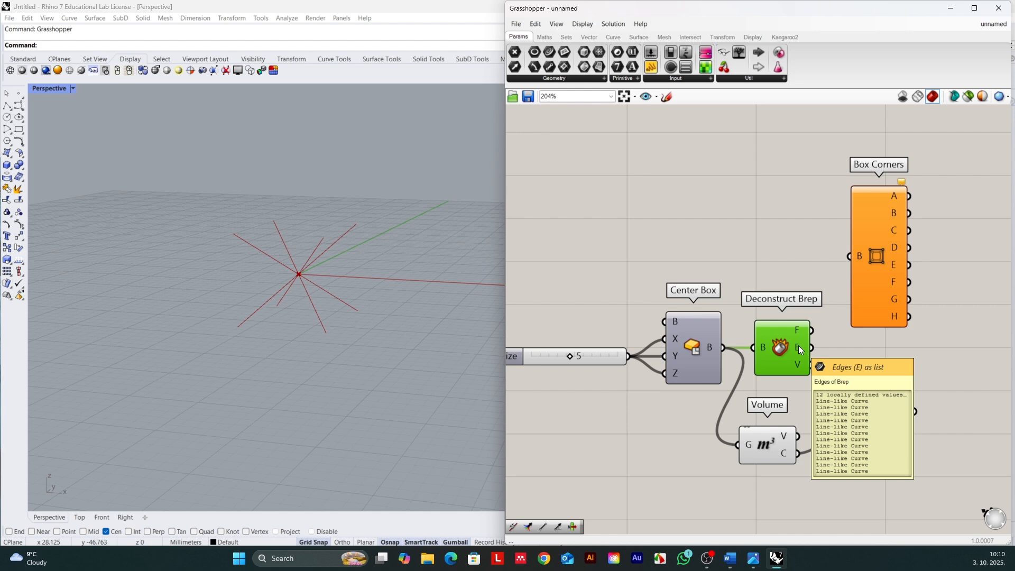
{"action": "left_click_drag", "start_coordinate": [799, 344], "coordinate": [848, 256]}
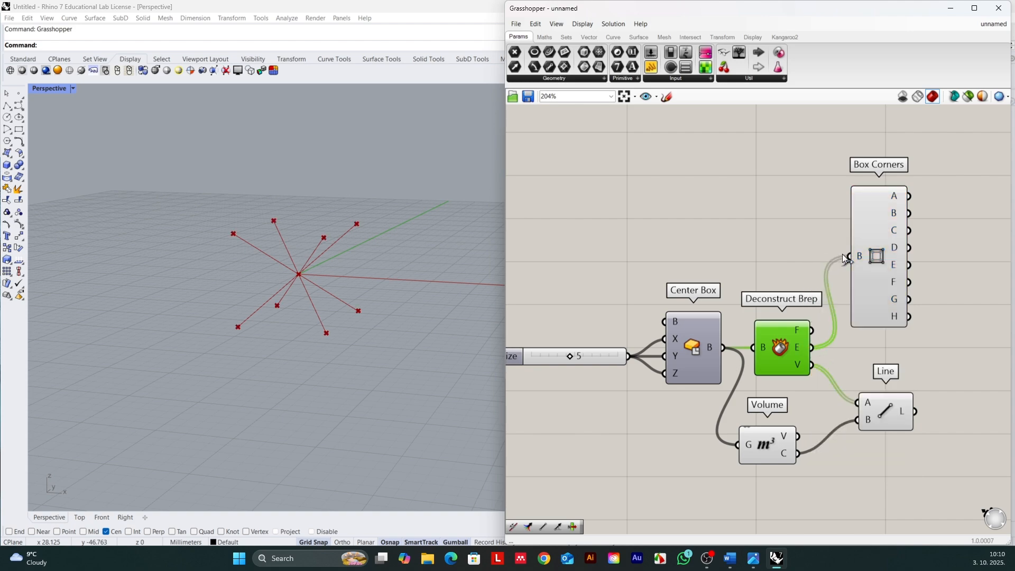
Step: Highlight the Box Corners component and examine its corner points around the diagonal lines from different angles
{"action": "left_click", "coordinate": [874, 252]}
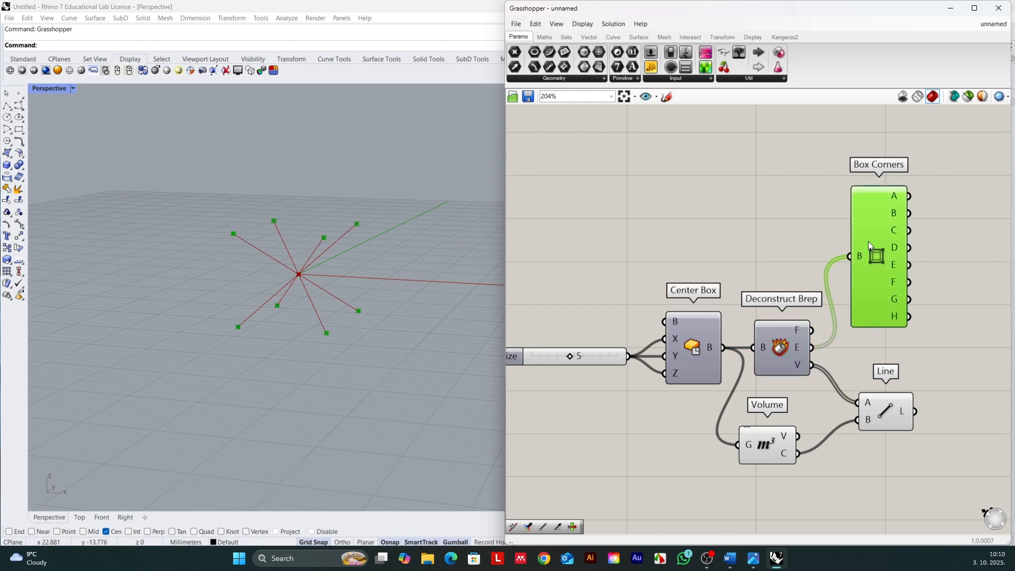
{"action": "left_click_drag", "start_coordinate": [868, 241], "coordinate": [866, 239]}
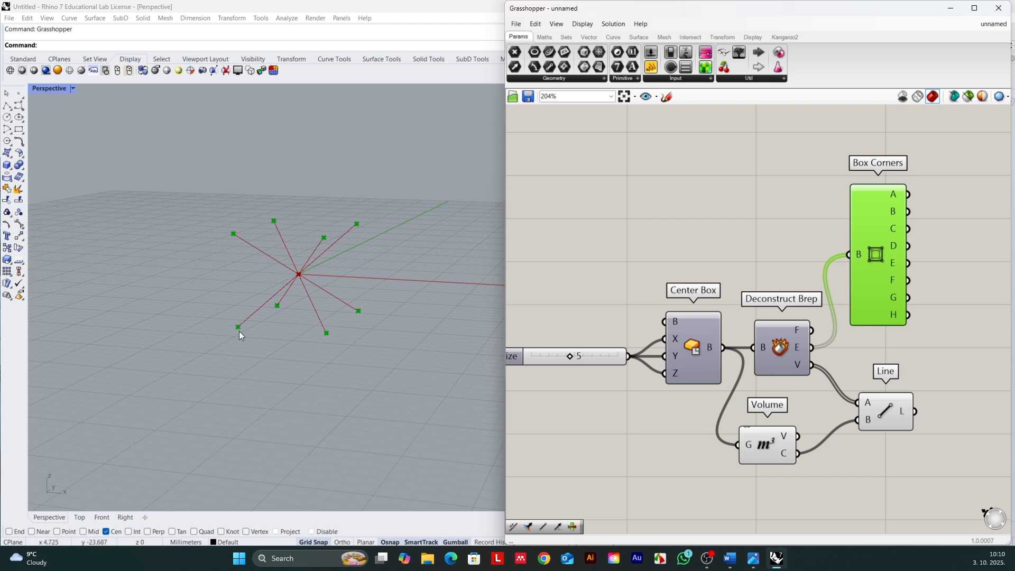
{"action": "right_click_drag", "start_coordinate": [258, 322], "coordinate": [246, 286]}
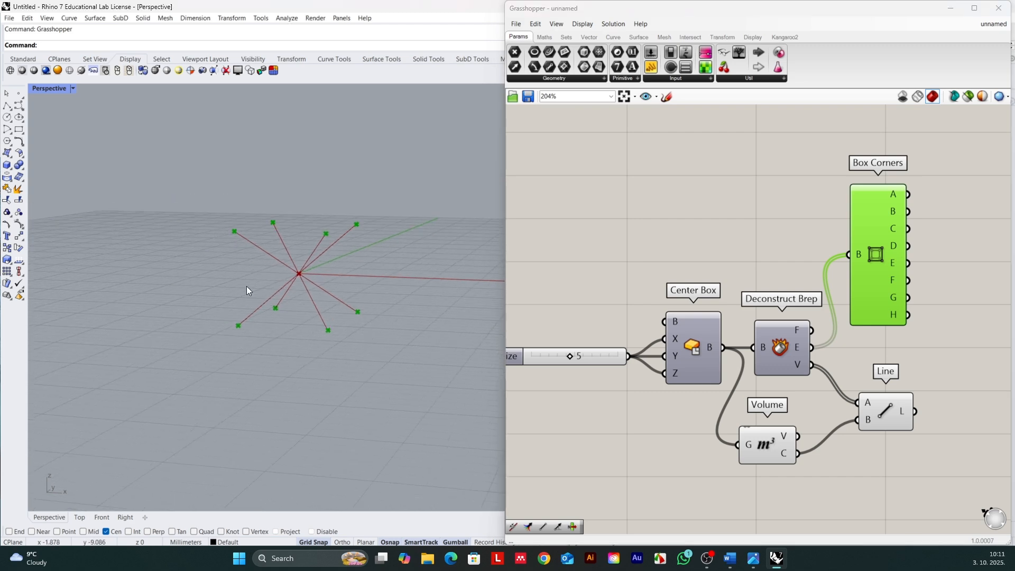
{"action": "right_click_drag", "start_coordinate": [385, 300], "coordinate": [401, 306]}
{"action": "scroll", "coordinate": [678, 297], "scroll_direction": "down", "scroll_amount": 3}
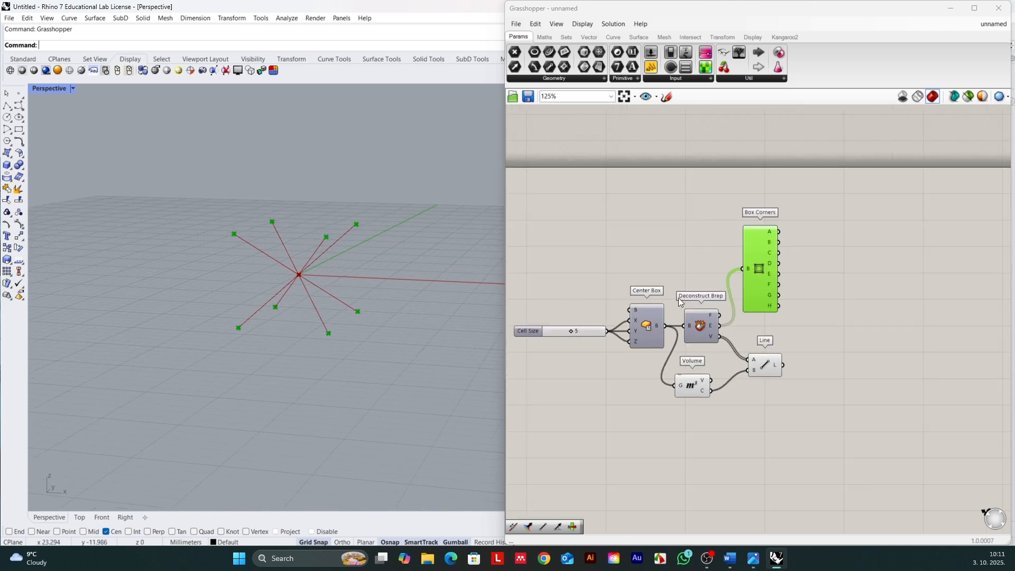
{"action": "scroll", "coordinate": [782, 254], "scroll_direction": "up", "scroll_amount": 2}
{"action": "left_click", "coordinate": [786, 416]}
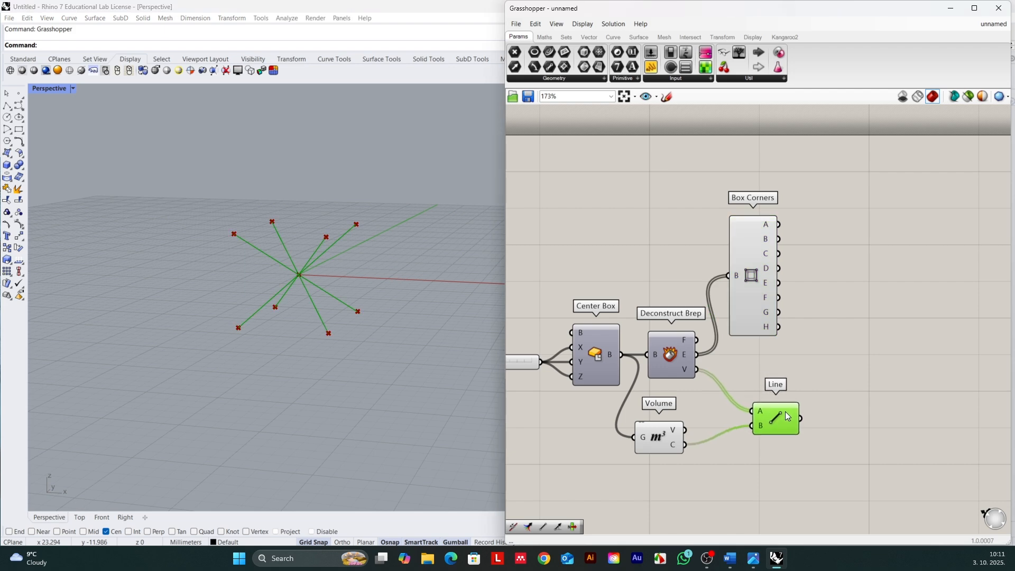
{"action": "double_click", "coordinate": [822, 253]}
{"action": "type", "text": "line"}
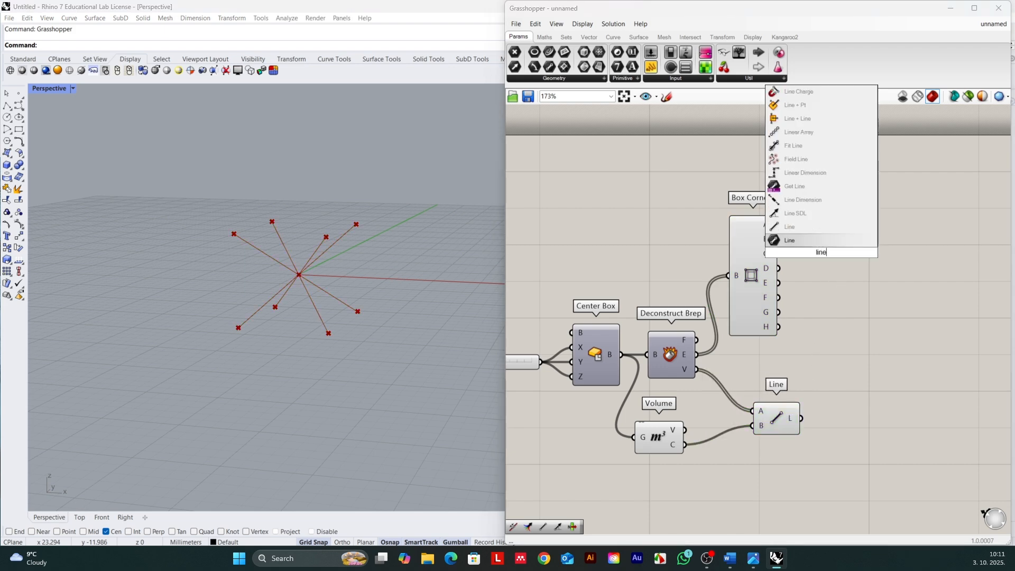
{"action": "key", "text": "Return"}
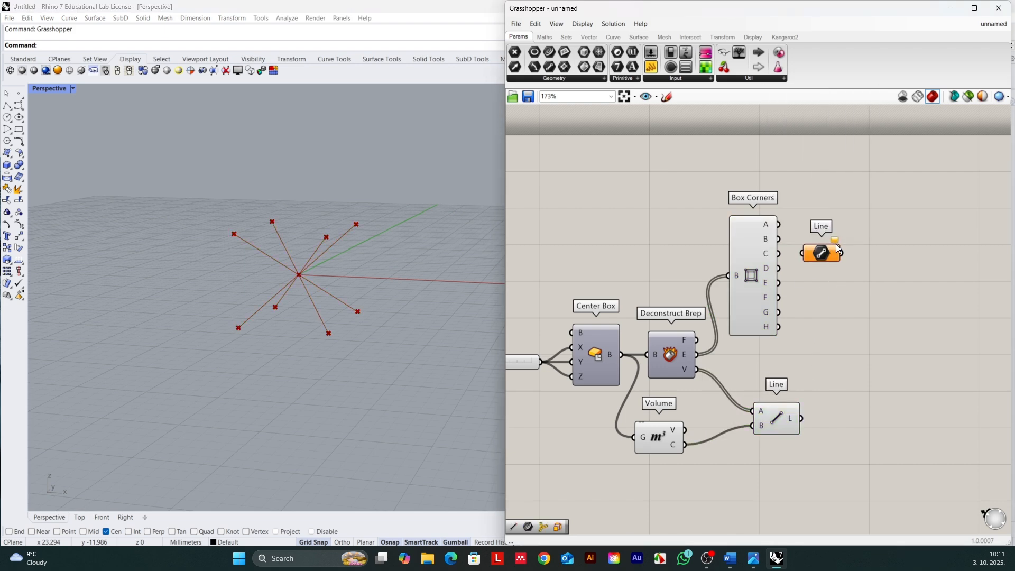
{"action": "left_click", "coordinate": [822, 253]}
{"action": "key", "text": "Delete"}
Step: Add a two-point Line component beside Box Corners and connect corner outputs A and E to its A and B inputs
{"action": "double_click", "coordinate": [819, 254]}
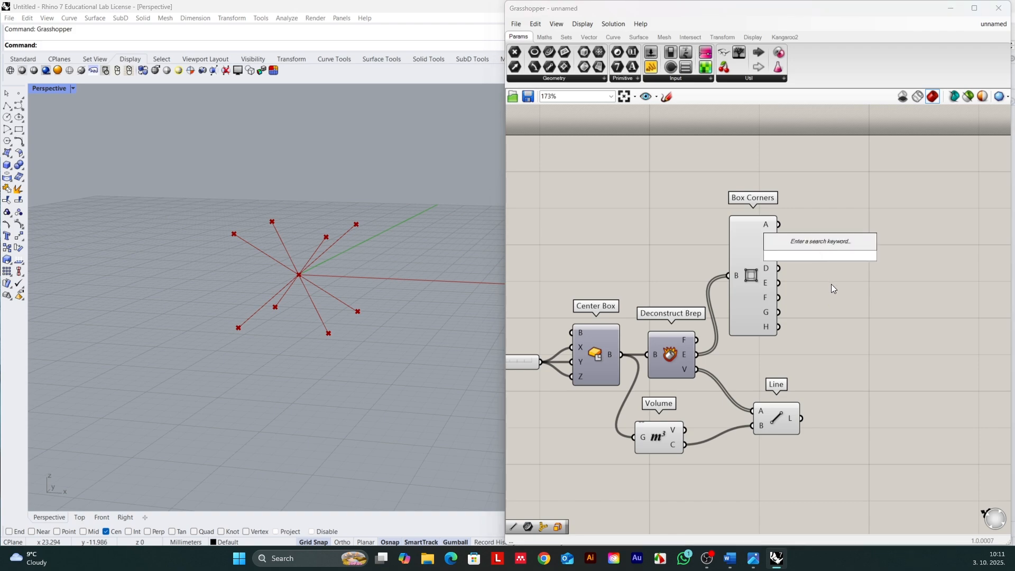
{"action": "type", "text": "line"}
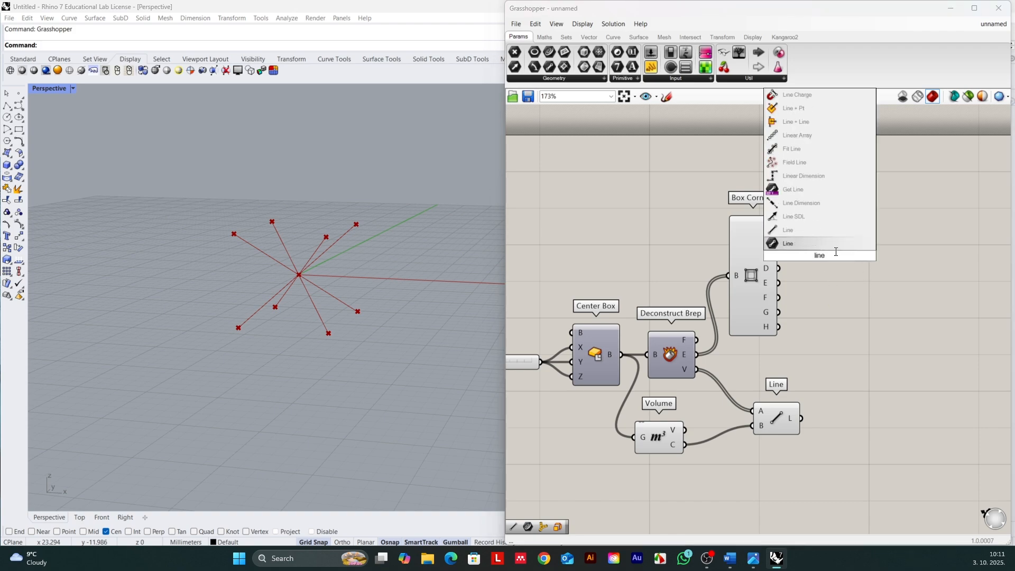
{"action": "left_click", "coordinate": [794, 244]}
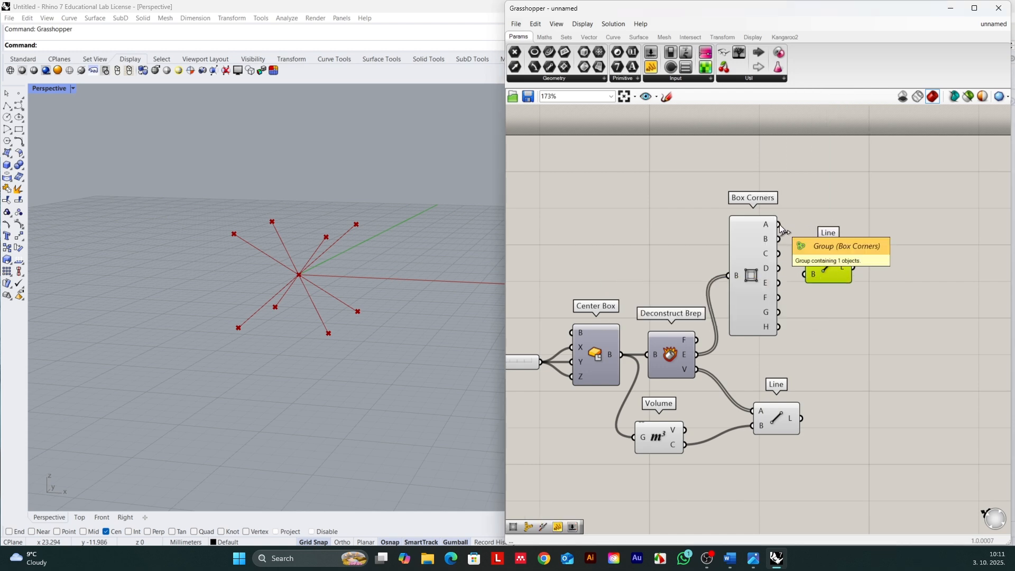
{"action": "left_click_drag", "start_coordinate": [779, 224], "coordinate": [833, 278]}
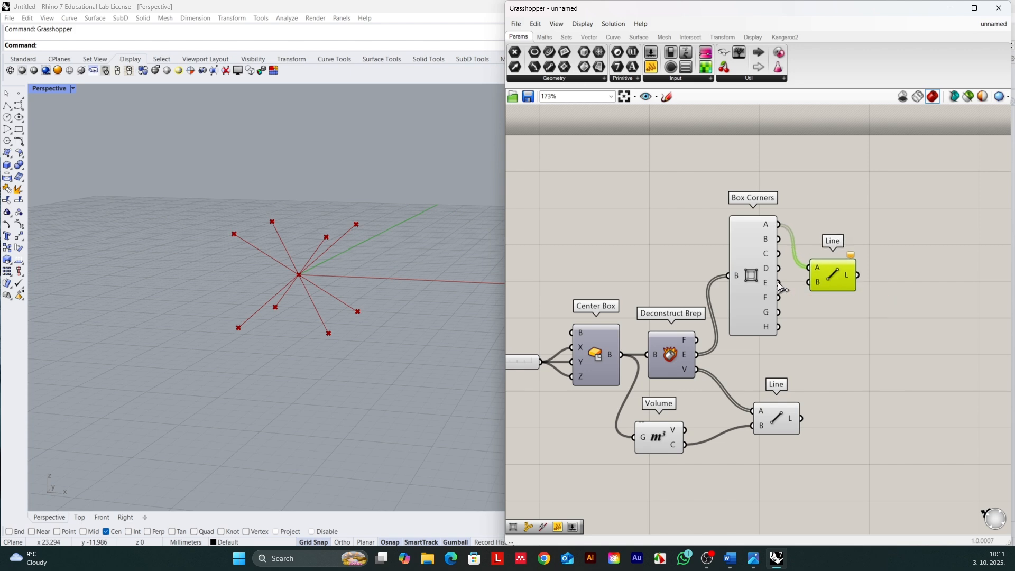
{"action": "left_click_drag", "start_coordinate": [779, 283], "coordinate": [829, 280]}
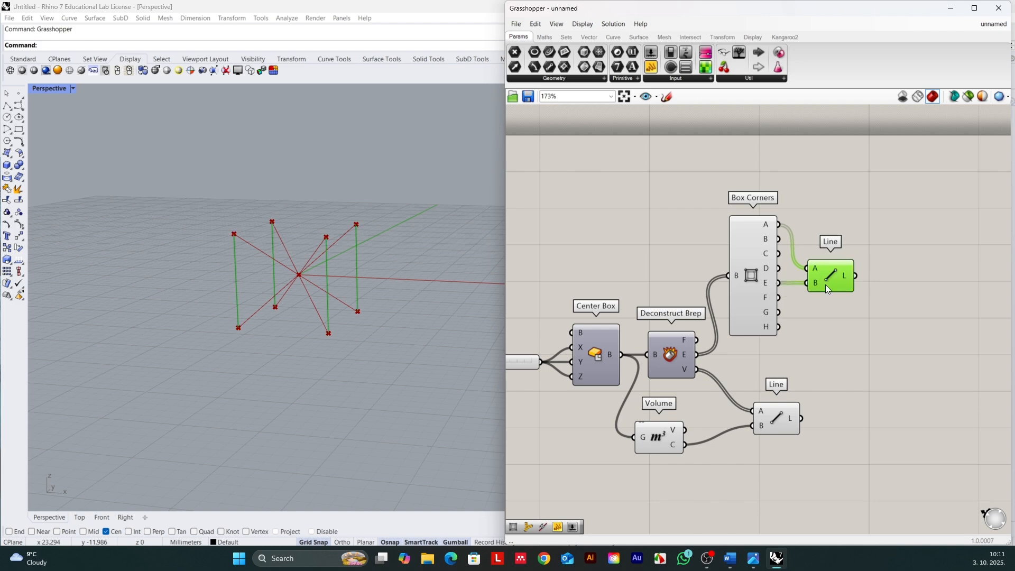
Step: Align the diagonal Line component below the vertical one and highlight each in turn to compare the lines they produce
{"action": "left_click_drag", "start_coordinate": [781, 420], "coordinate": [828, 420]}
{"action": "left_click", "coordinate": [843, 328]}
{"action": "left_click", "coordinate": [826, 279]}
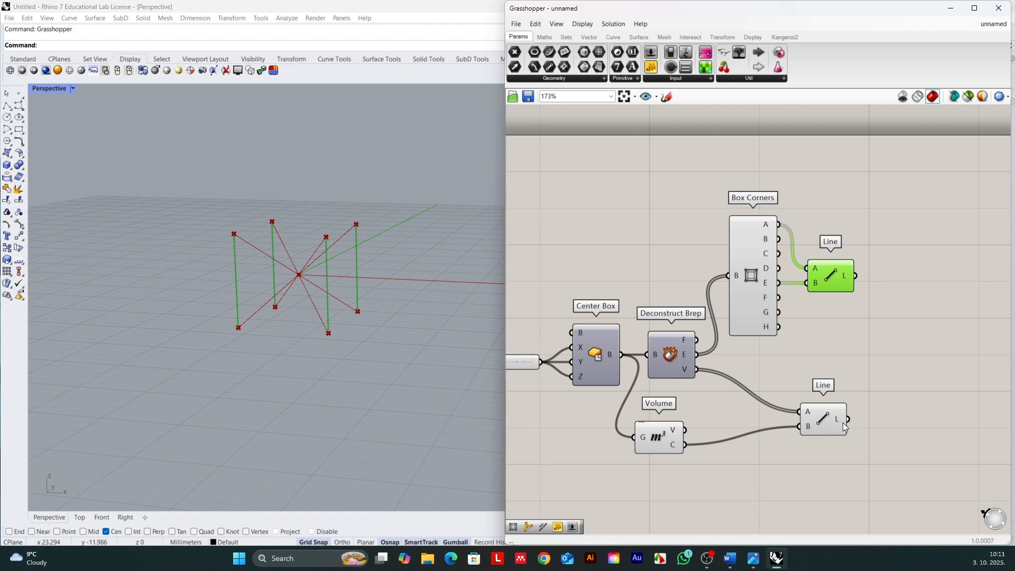
{"action": "left_click", "coordinate": [820, 423]}
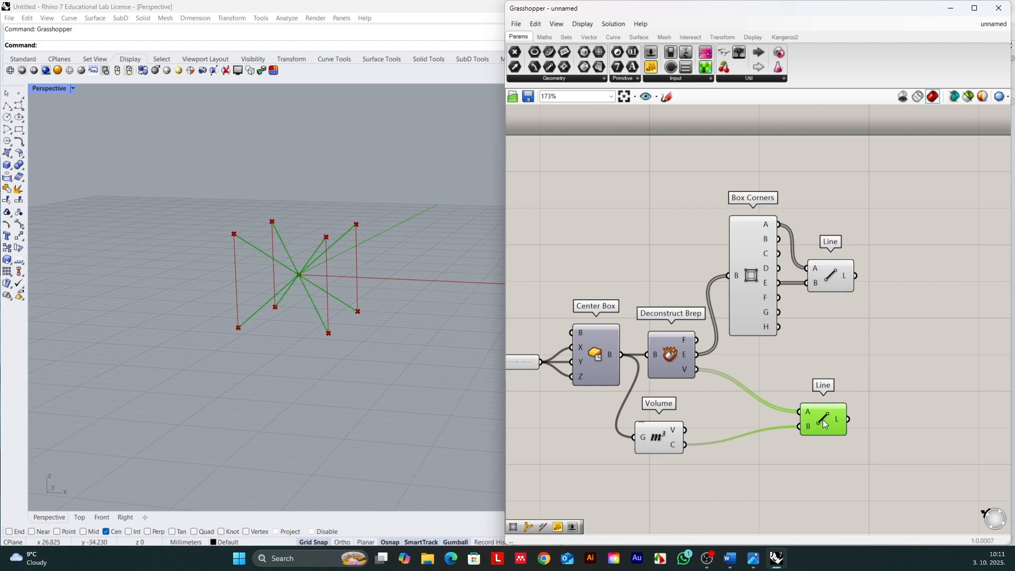
{"action": "left_click_drag", "start_coordinate": [823, 422], "coordinate": [824, 425]}
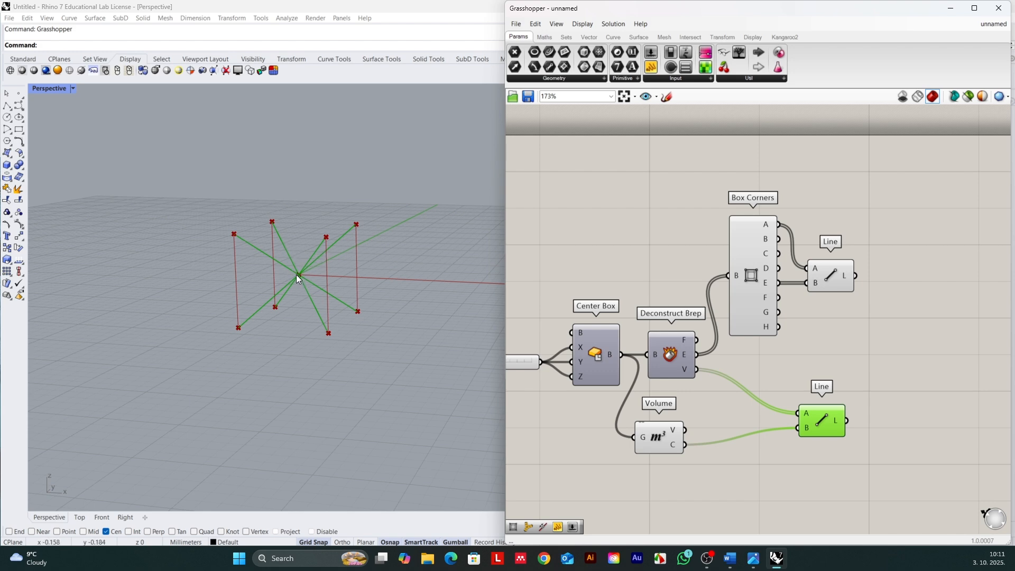
{"action": "left_click", "coordinate": [829, 281]}
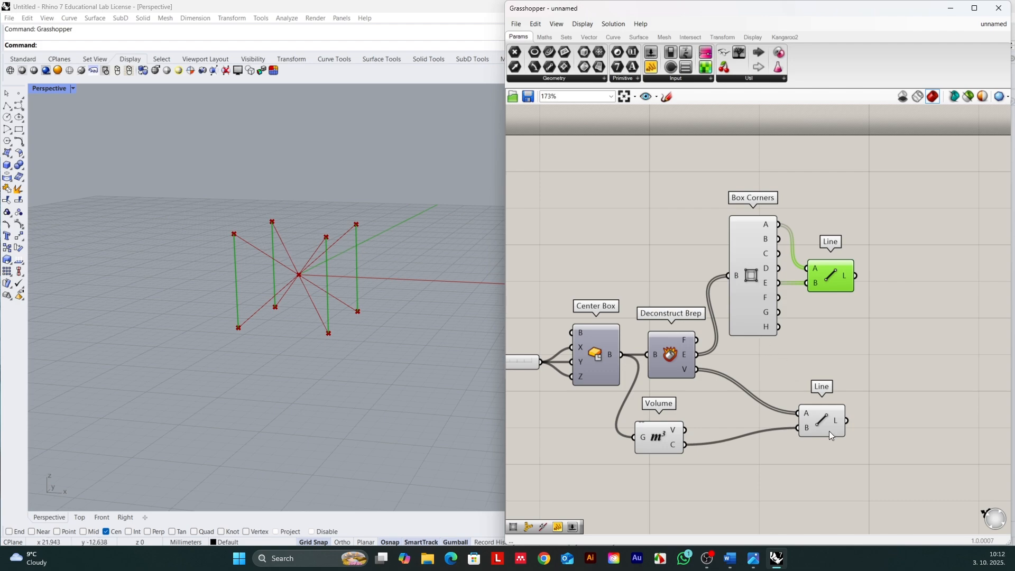
{"action": "left_click_drag", "start_coordinate": [820, 425], "coordinate": [827, 424]}
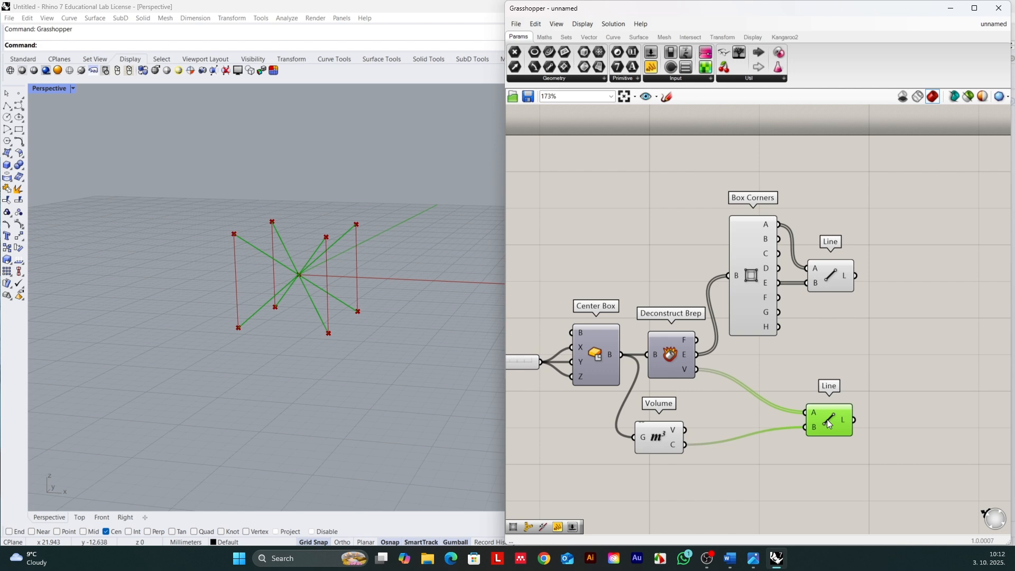
{"action": "left_click", "coordinate": [828, 284]}
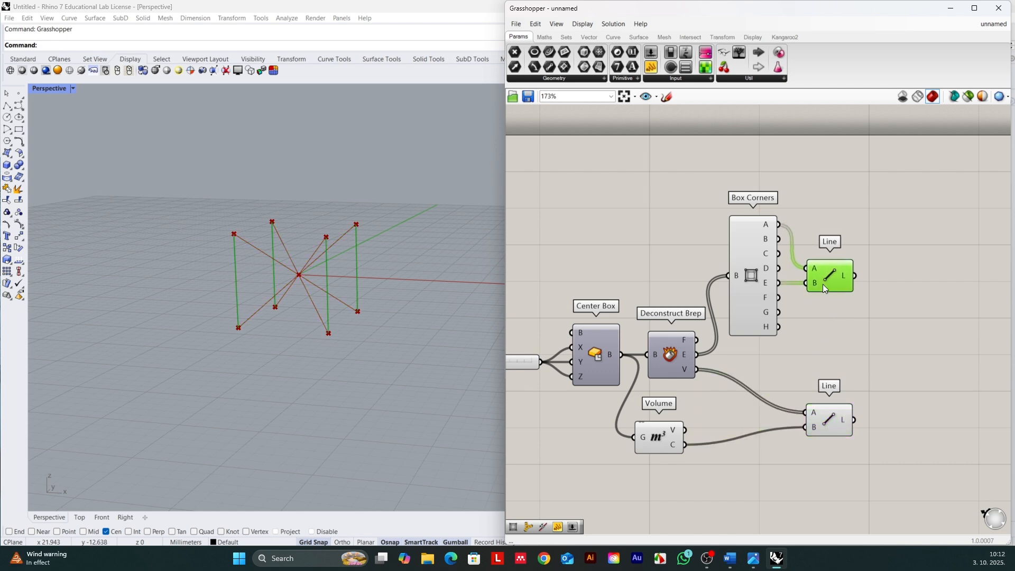
{"action": "left_click", "coordinate": [888, 338]}
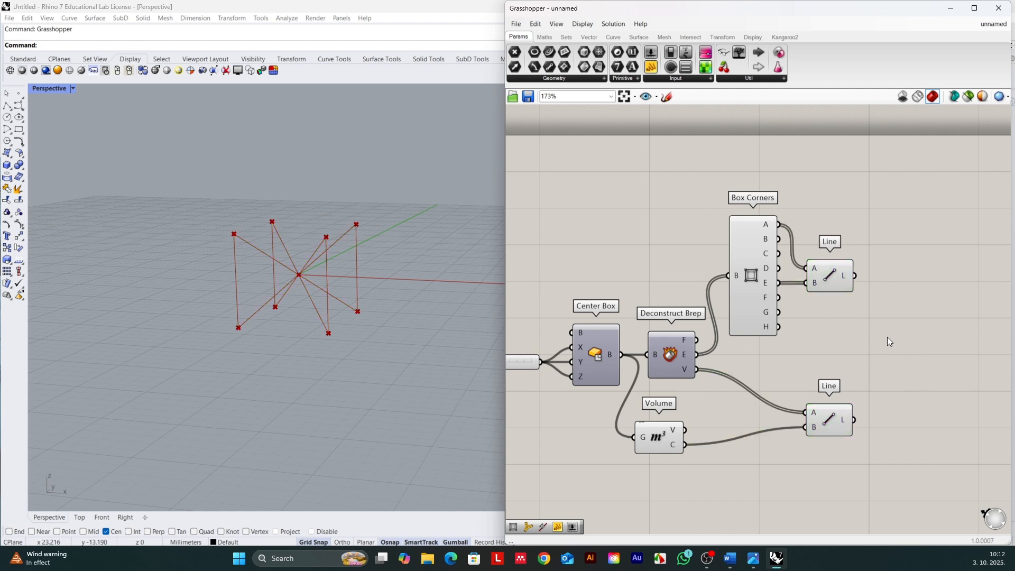
Step: Add a Join Curves component after the two Line components and connect the vertical lines' output to its C input
{"action": "double_click", "coordinate": [887, 336]}
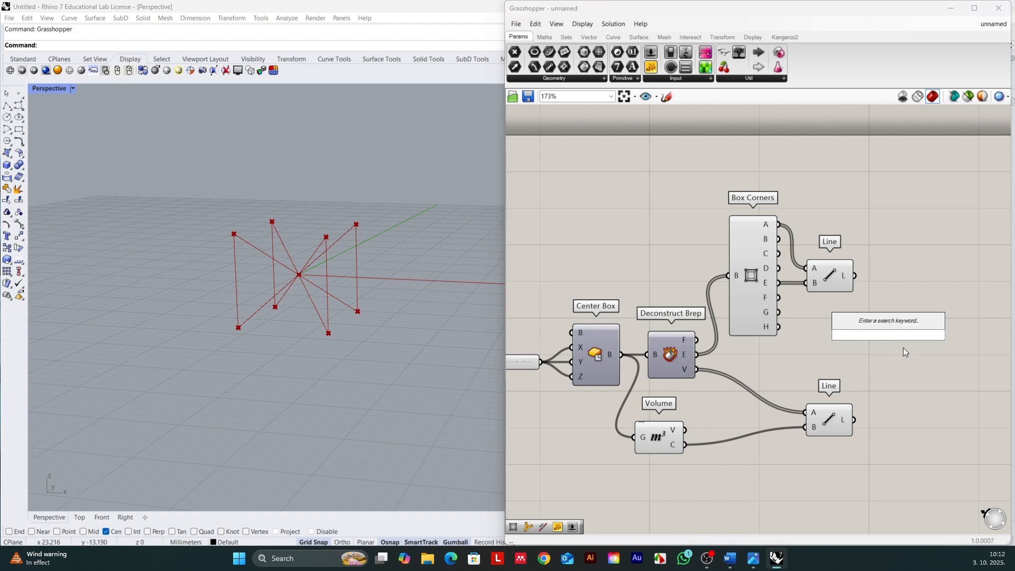
{"action": "type", "text": "join"}
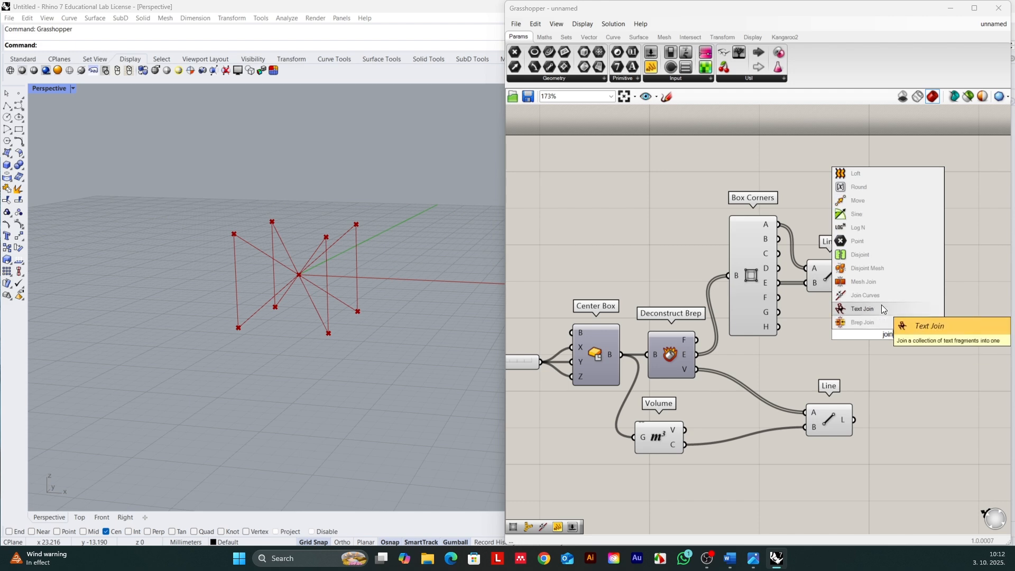
{"action": "left_click", "coordinate": [867, 295]}
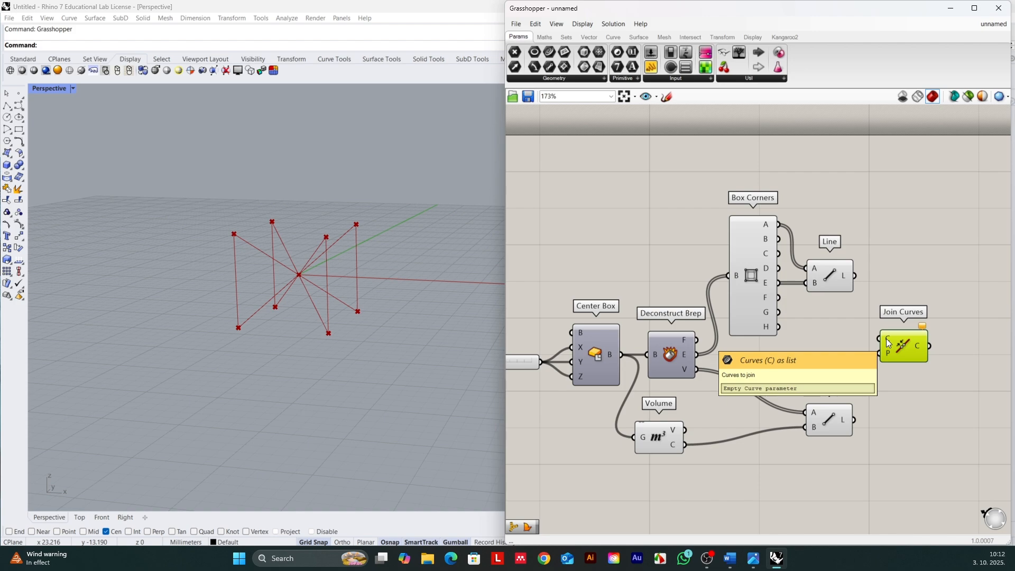
{"action": "left_click_drag", "start_coordinate": [855, 275], "coordinate": [876, 344]}
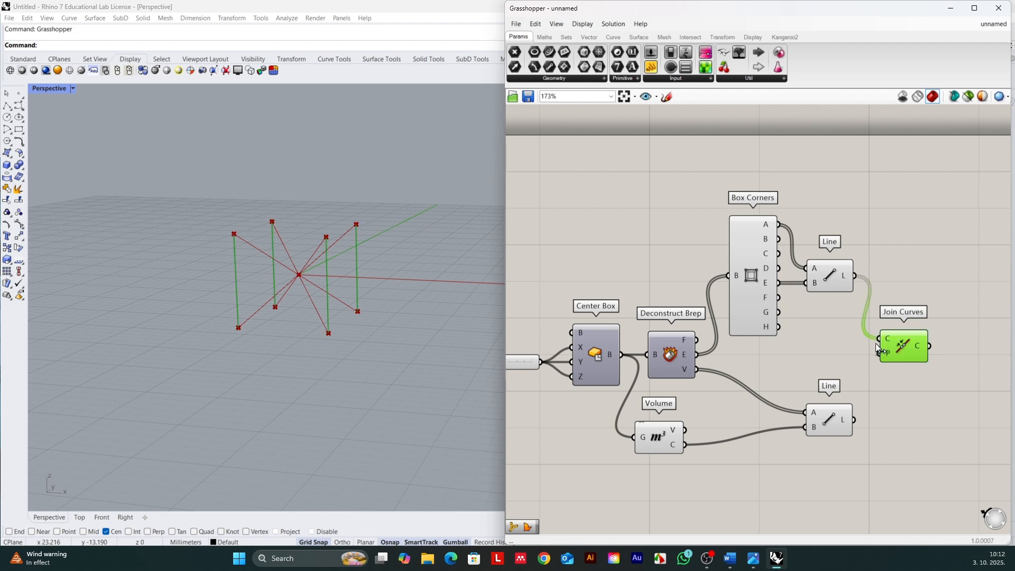
Step: Connect the diagonal Line output to the Join Curves C input as well, keeping the existing wire, and highlight the joined curves
{"action": "left_click", "coordinate": [830, 276]}
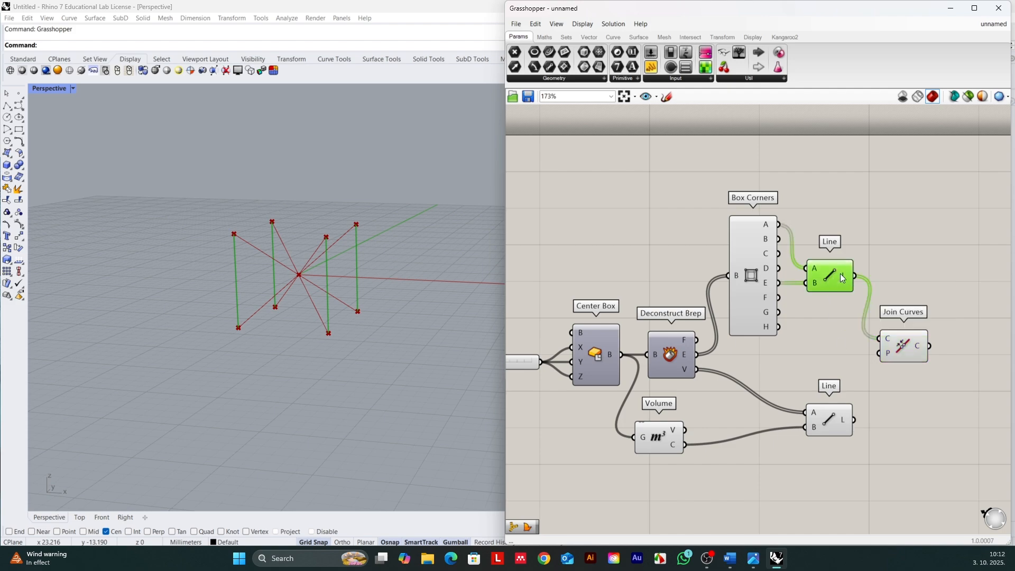
{"action": "left_click", "coordinate": [831, 426]}
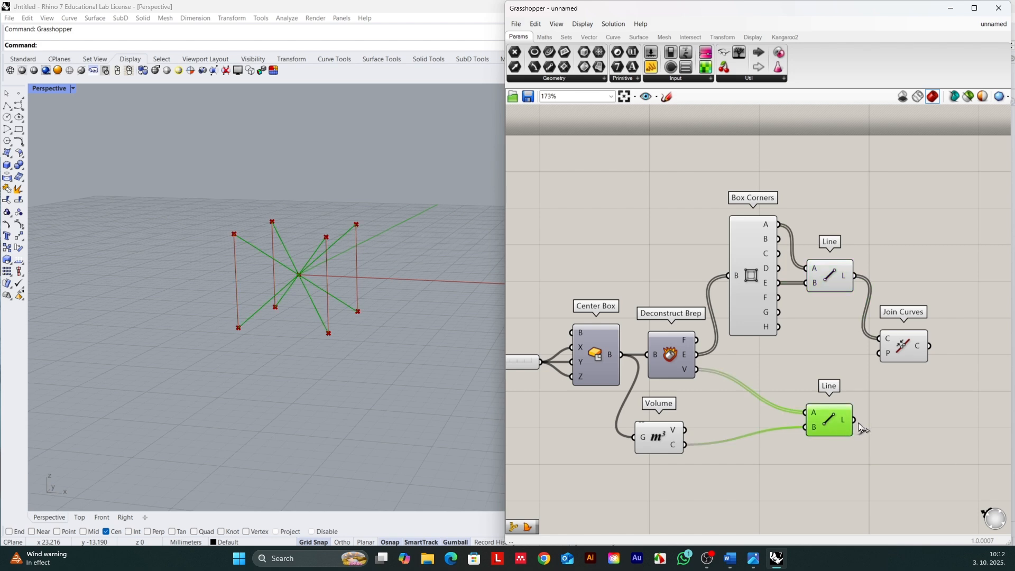
{"action": "left_click_drag", "start_coordinate": [854, 419], "coordinate": [866, 418]}
{"action": "left_click_drag", "start_coordinate": [866, 363], "coordinate": [910, 348]}
{"action": "left_click", "coordinate": [903, 346]}
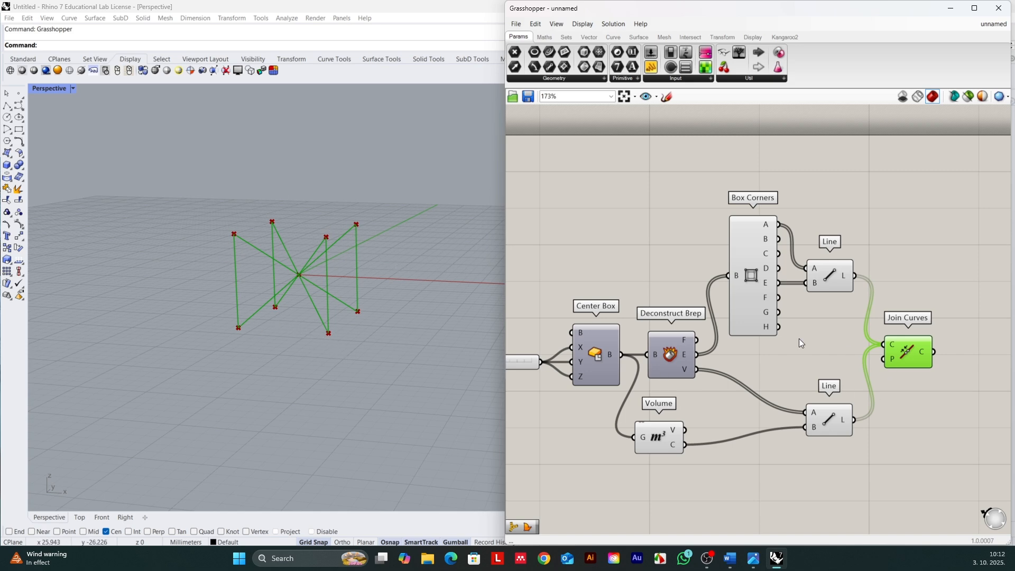
Step: Add a MultiPipe component after Join Curves and connect the joined curves to its Curves input
{"action": "scroll", "coordinate": [951, 351], "scroll_direction": "down", "scroll_amount": 3}
{"action": "scroll", "coordinate": [860, 350], "scroll_direction": "up", "scroll_amount": 3}
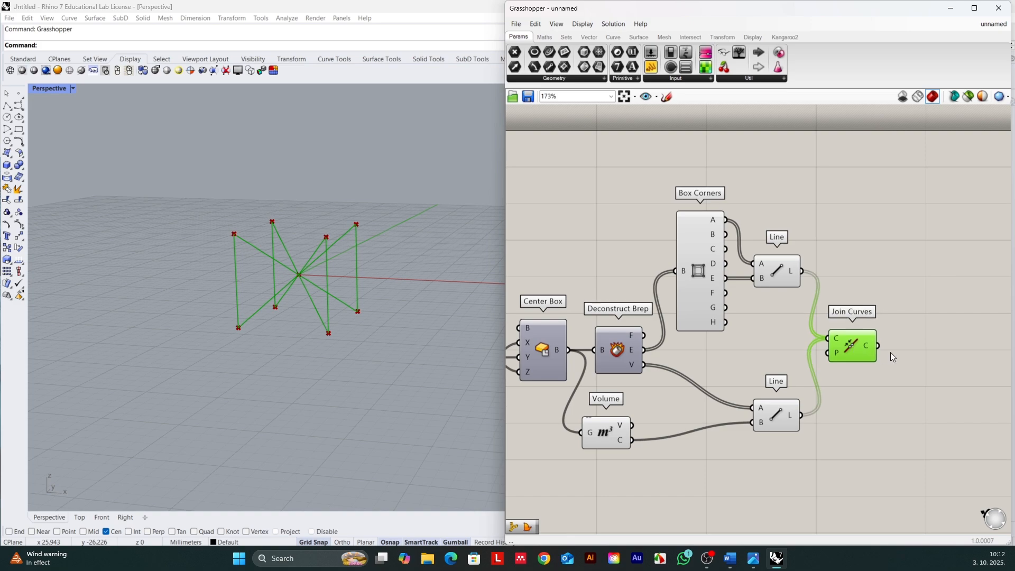
{"action": "double_click", "coordinate": [943, 351]}
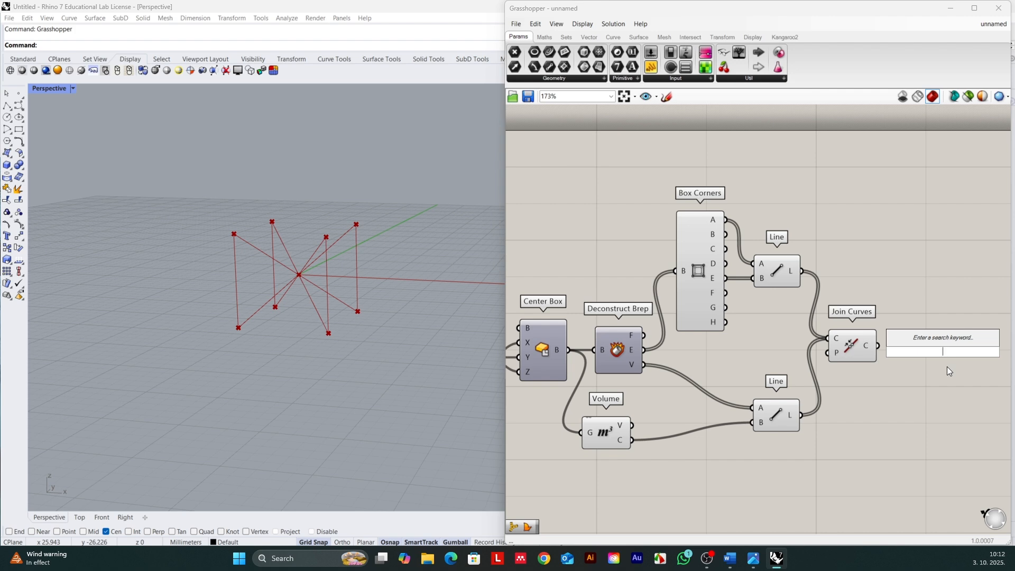
{"action": "type", "text": "multi"}
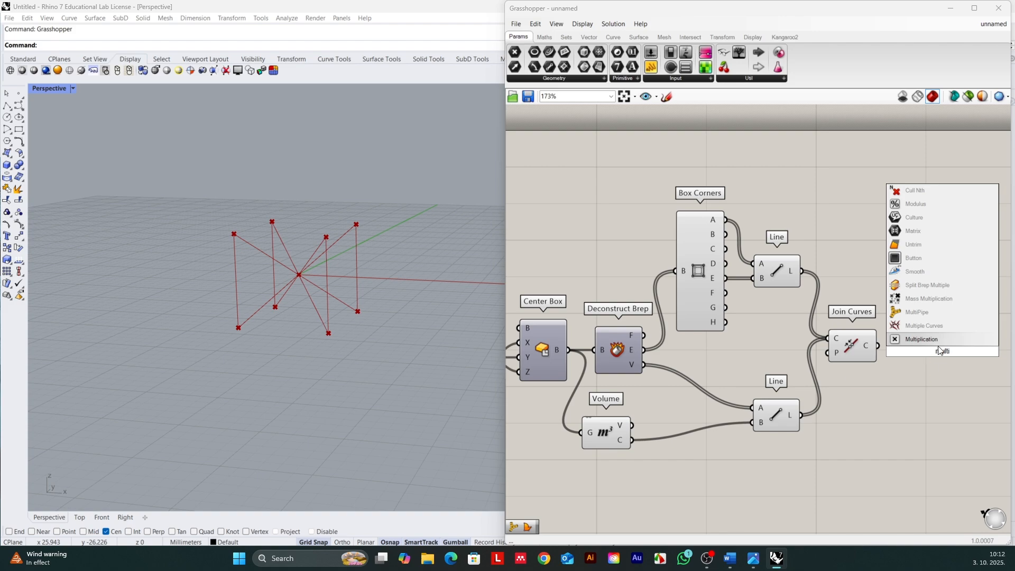
{"action": "left_click", "coordinate": [922, 313]}
{"action": "left_click_drag", "start_coordinate": [927, 313], "coordinate": [922, 372]}
{"action": "scroll", "coordinate": [909, 347], "scroll_direction": "up", "scroll_amount": 1}
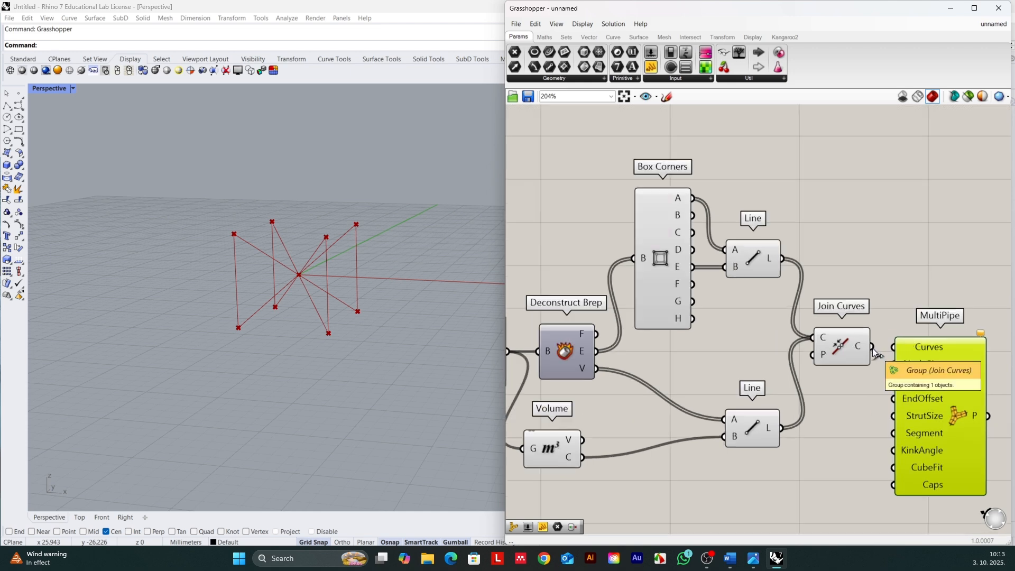
{"action": "left_click_drag", "start_coordinate": [873, 347], "coordinate": [902, 355]}
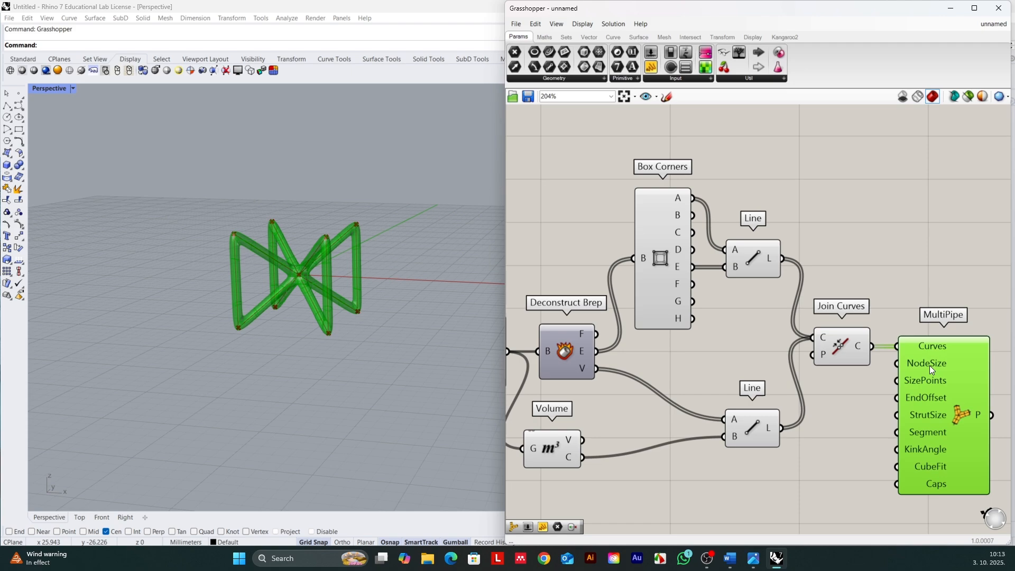
Step: Examine the piped unit cell from another angle and review the whole definition from Cell Size to MultiPipe
{"action": "scroll", "coordinate": [836, 345], "scroll_direction": "down", "scroll_amount": 4}
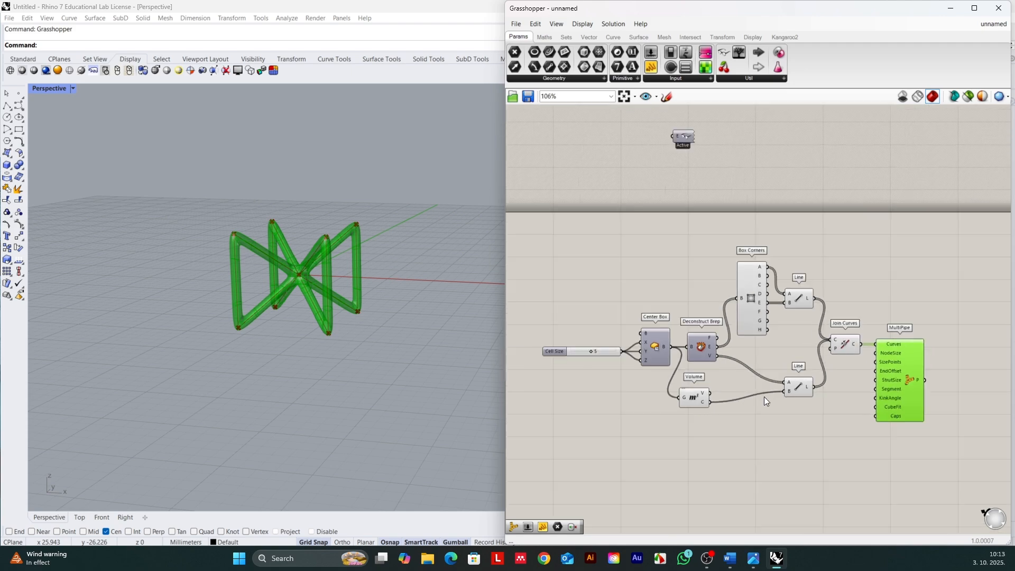
{"action": "scroll", "coordinate": [264, 274], "scroll_direction": "down", "scroll_amount": 4}
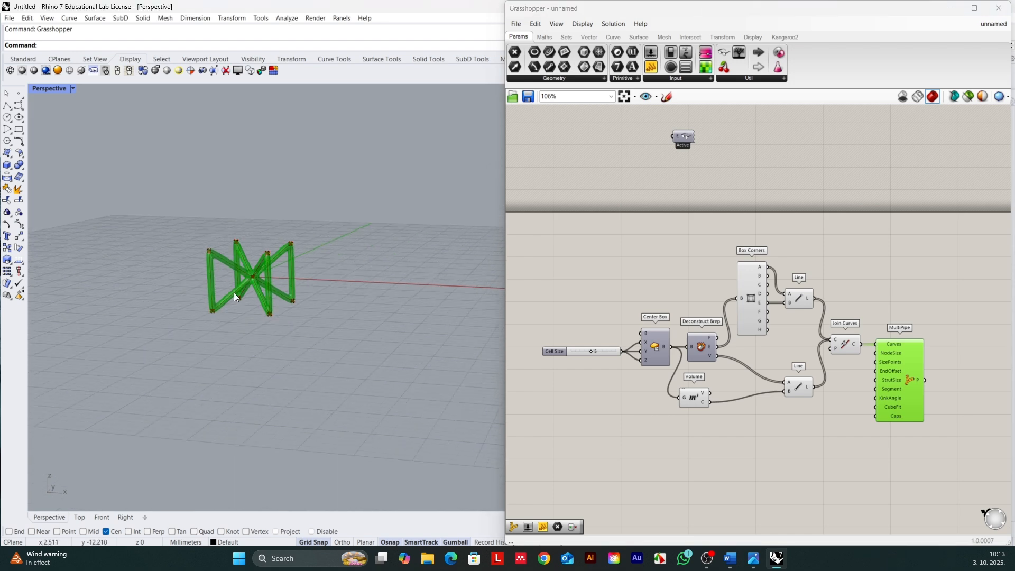
{"action": "mouse_move", "coordinate": [235, 309]}
{"action": "right_mouse_down"}
{"action": "mouse_move", "coordinate": [245, 300]}
{"action": "mouse_move", "coordinate": [254, 317]}
{"action": "mouse_move", "coordinate": [242, 308]}
{"action": "right_mouse_up"}
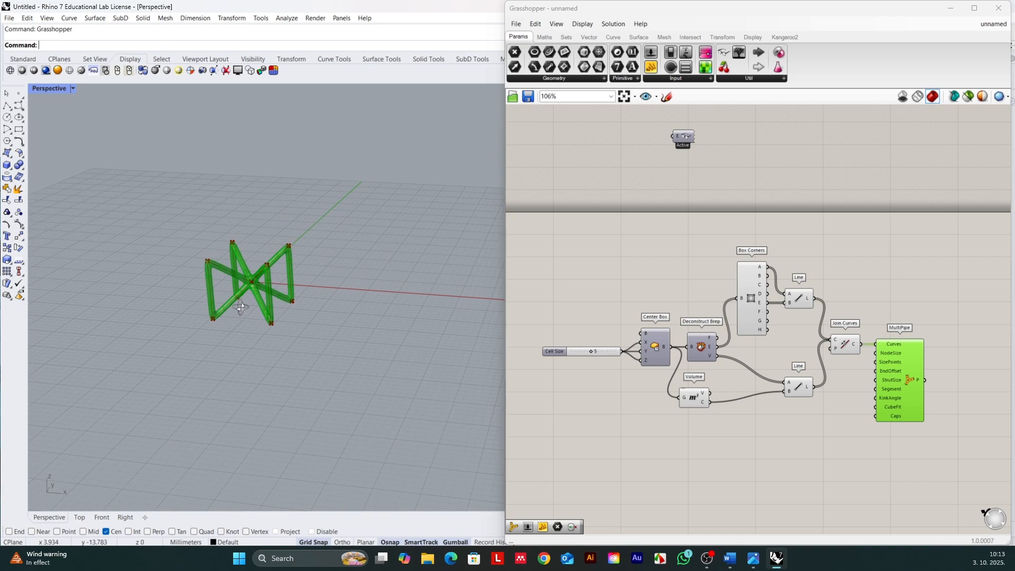
{"action": "right_click_drag", "start_coordinate": [241, 306], "coordinate": [244, 308]}
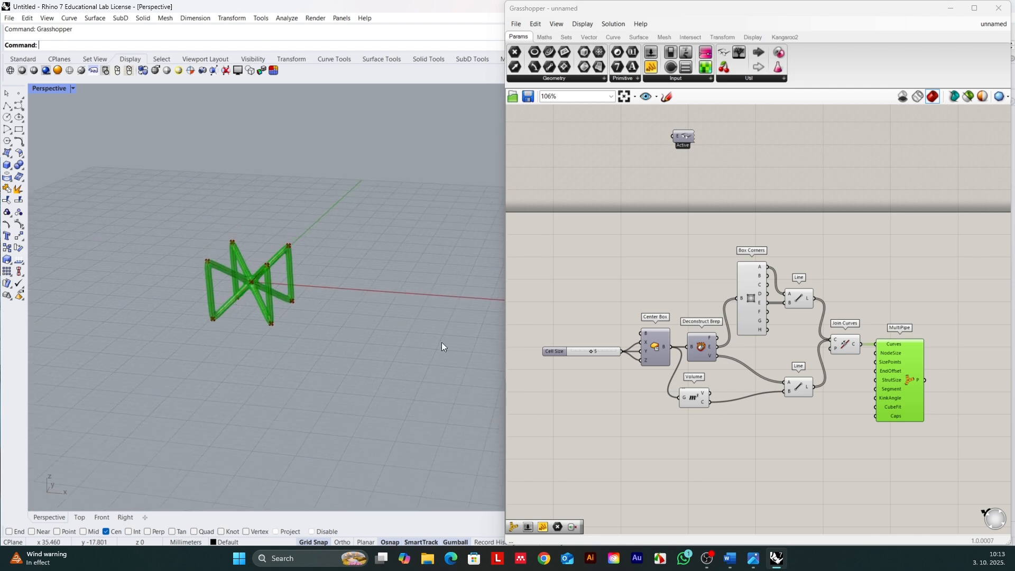
{"action": "left_click", "coordinate": [906, 373]}
{"action": "scroll", "coordinate": [758, 378], "scroll_direction": "up", "scroll_amount": 1}
{"action": "scroll", "coordinate": [870, 391], "scroll_direction": "down", "scroll_amount": 1}
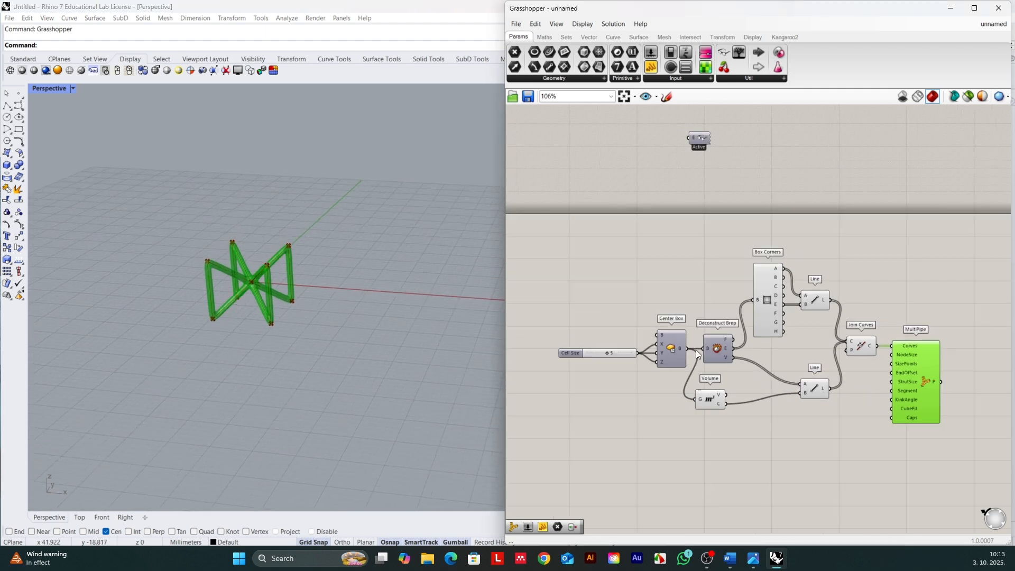
{"action": "scroll", "coordinate": [697, 354], "scroll_direction": "up", "scroll_amount": 1}
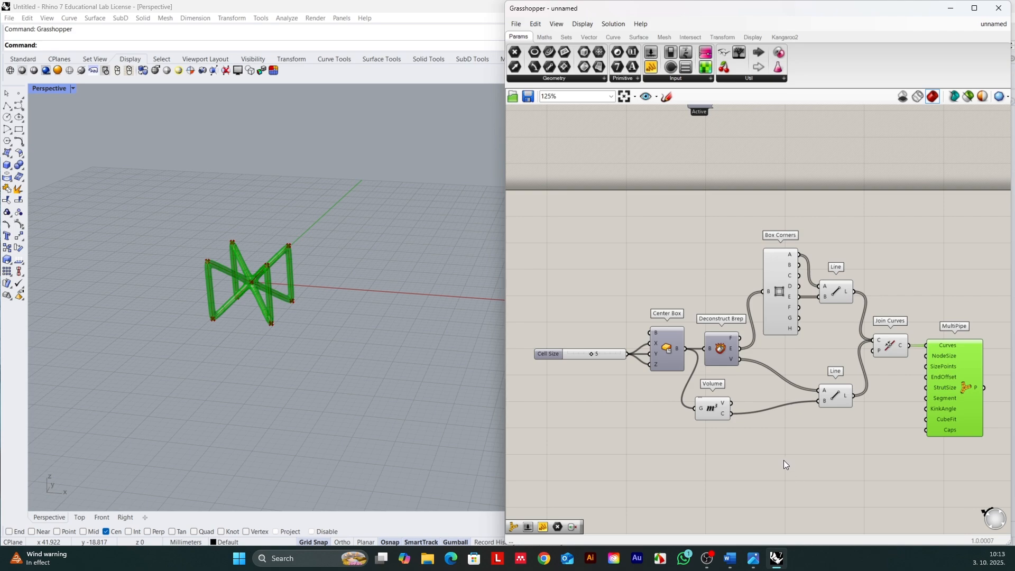
Step: Bake the MultiPipe result with the default attributes
{"action": "scroll", "coordinate": [688, 436], "scroll_direction": "down", "scroll_amount": 2}
{"action": "scroll", "coordinate": [904, 412], "scroll_direction": "up", "scroll_amount": 1}
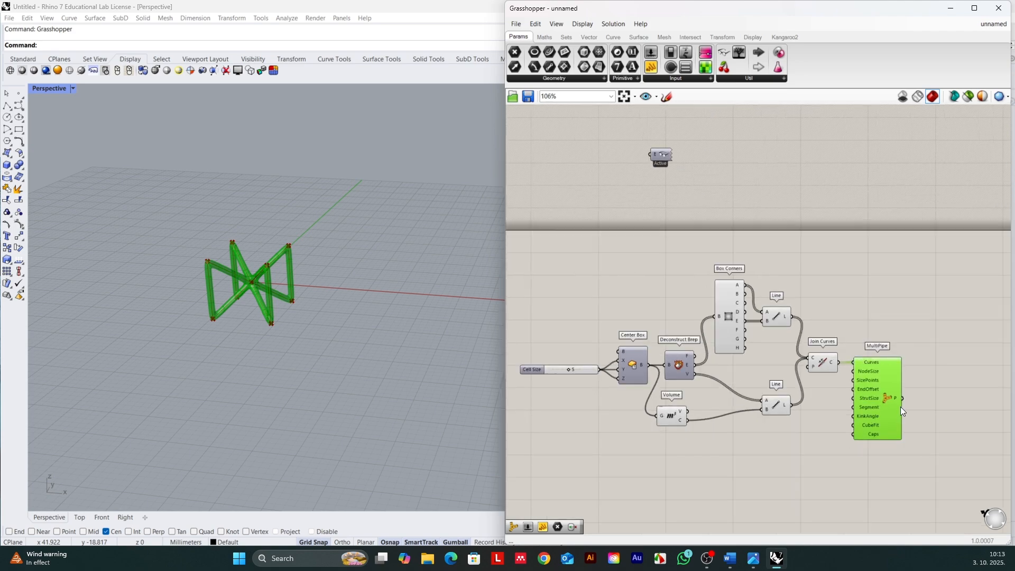
{"action": "right_click", "coordinate": [886, 395]}
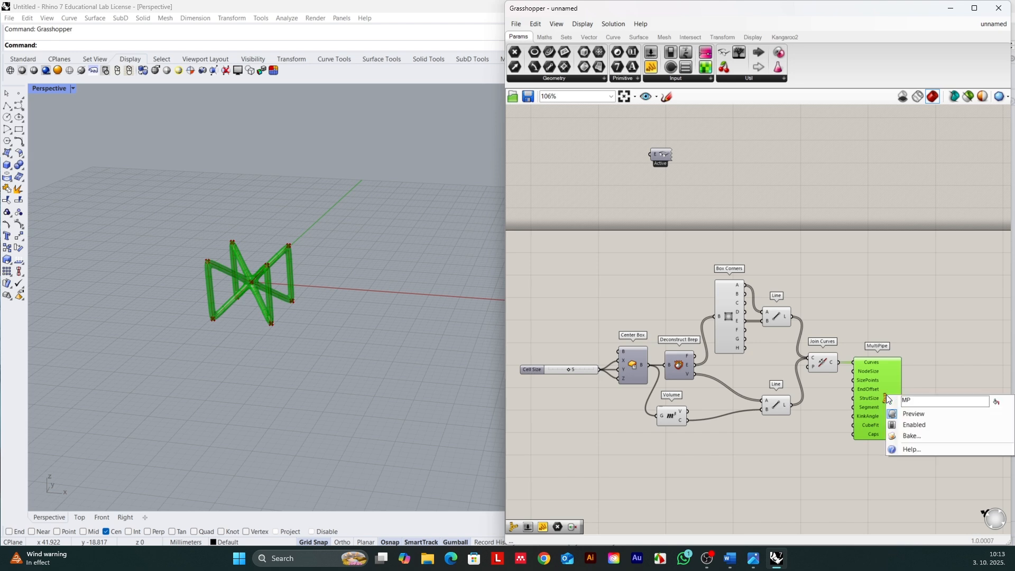
{"action": "left_click", "coordinate": [924, 440]}
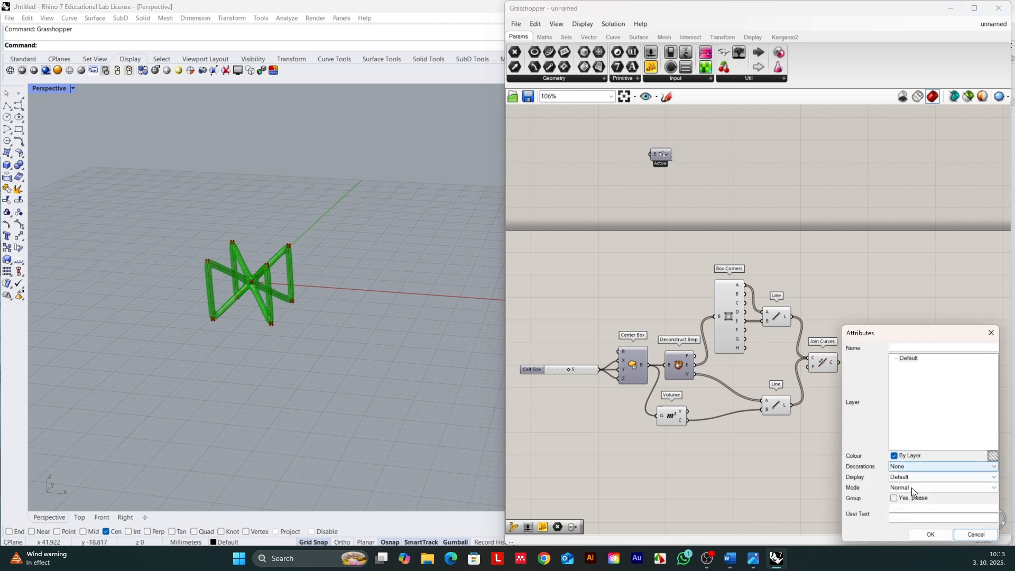
{"action": "left_click", "coordinate": [929, 534]}
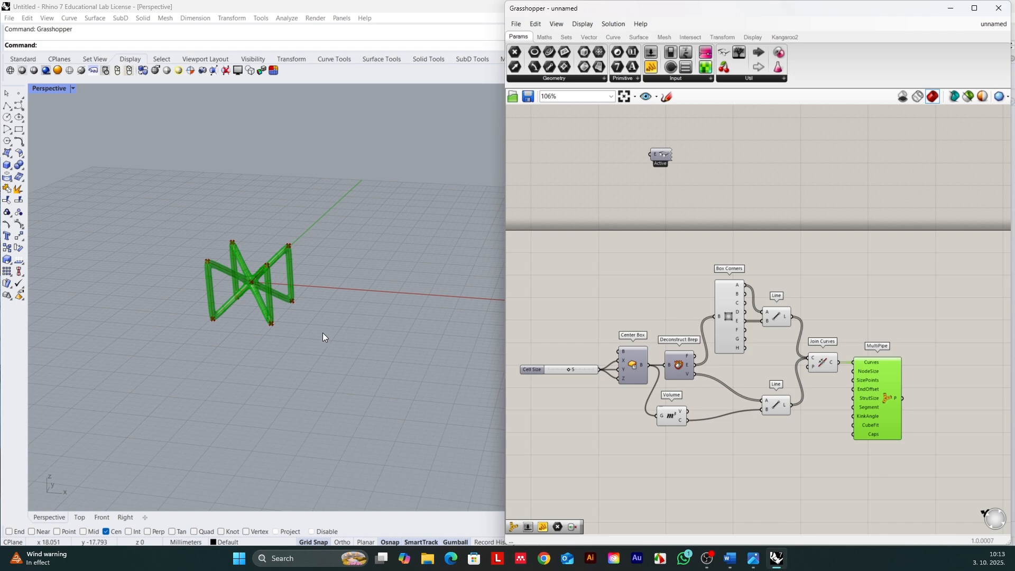
Step: Move the baked unit cell along the X axis clear of the preview and shade the viewport
{"action": "left_click", "coordinate": [214, 261]}
{"action": "left_click_drag", "start_coordinate": [356, 288], "coordinate": [433, 284]}
{"action": "left_click", "coordinate": [395, 352]}
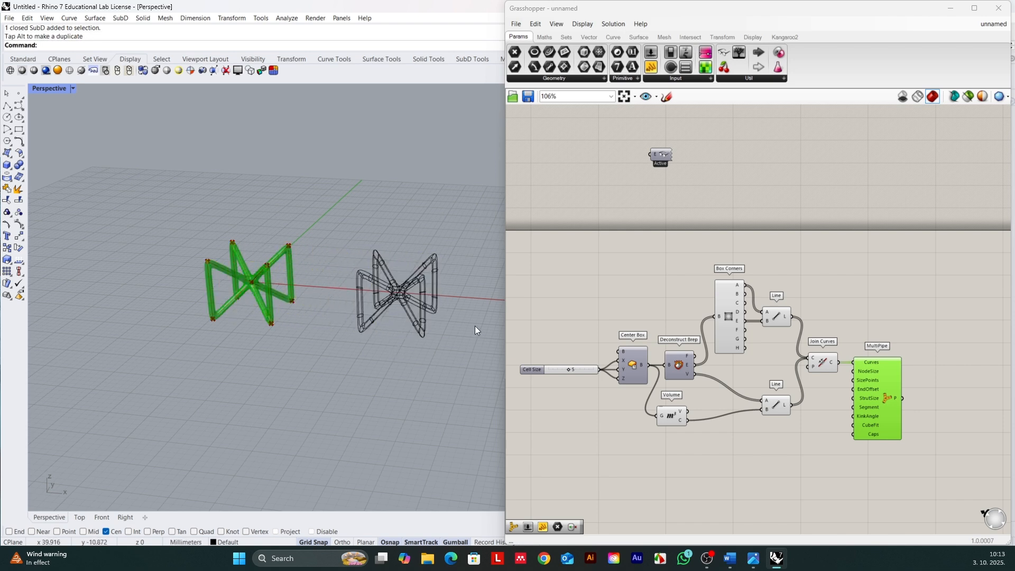
{"action": "left_click", "coordinate": [35, 71]}
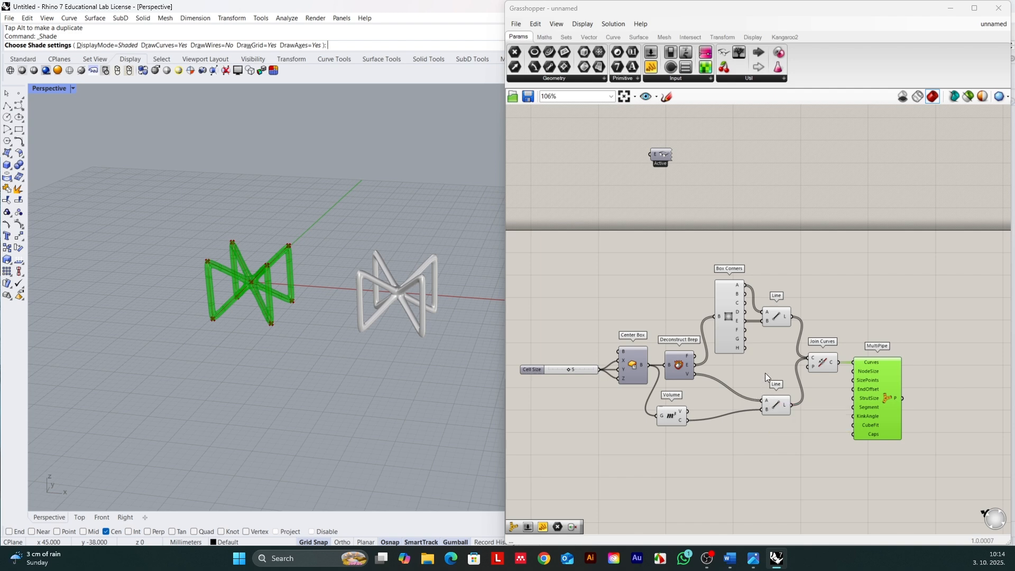
Step: Turn off the preview of the Box Corners component
{"action": "left_click", "coordinate": [729, 313]}
{"action": "middle_click", "coordinate": [728, 307]}
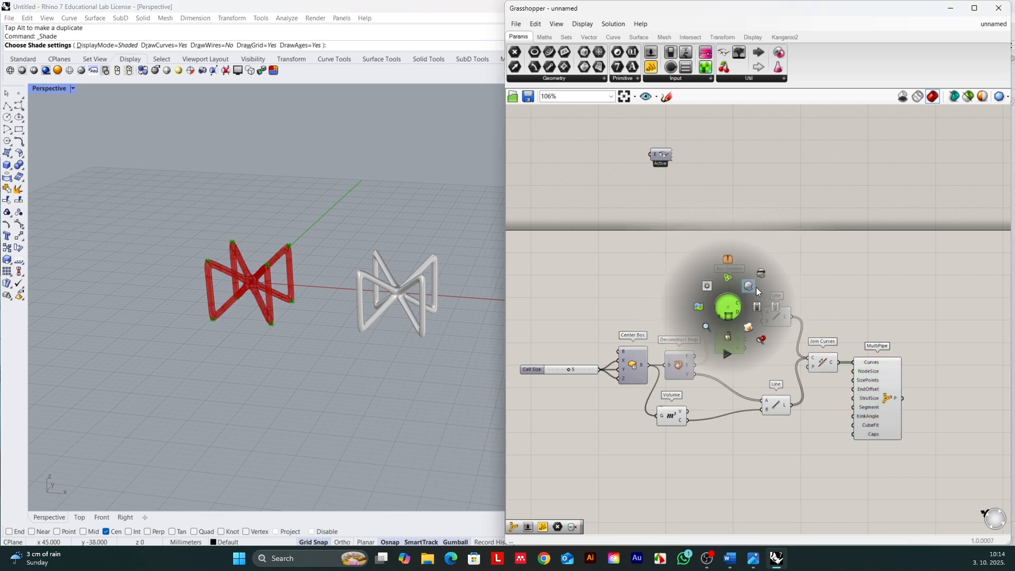
{"action": "left_click", "coordinate": [761, 273]}
{"action": "left_click", "coordinate": [784, 273]}
{"action": "scroll", "coordinate": [538, 369], "scroll_direction": "up", "scroll_amount": 2}
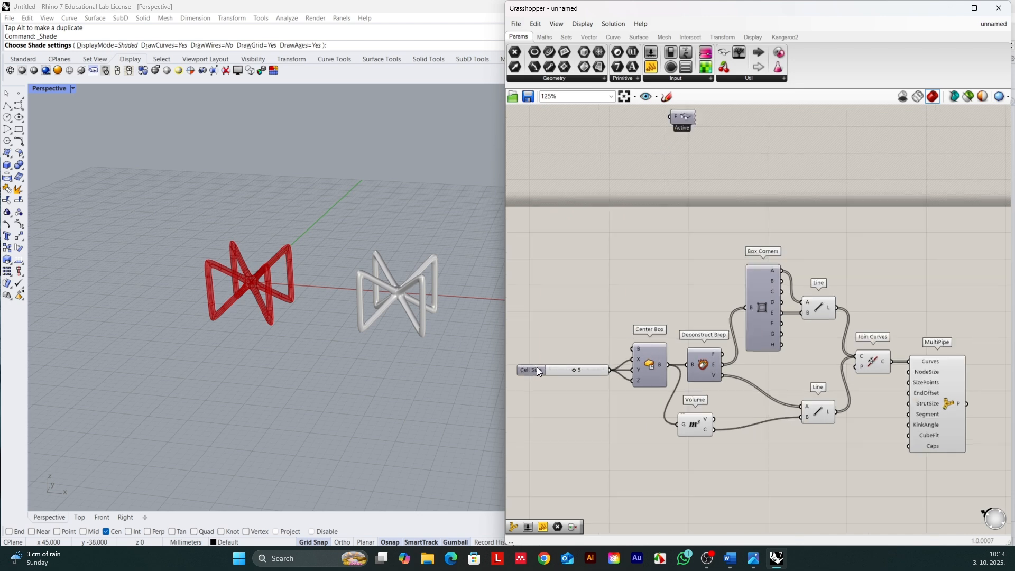